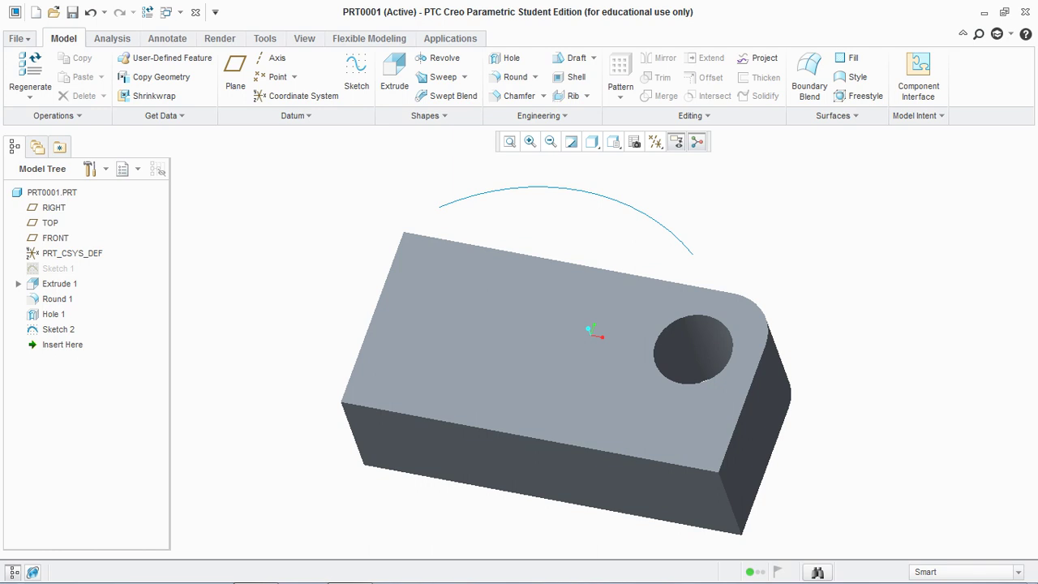
- Create a datum point on the top-face vertex where the block's long front edge meets the square end
scroll(296, 268, "up", 2)
mouse_move(485, 310)
middle_mouse_down()
mouse_move(454, 243)
mouse_move(398, 316)
mouse_move(421, 320)
middle_mouse_up()
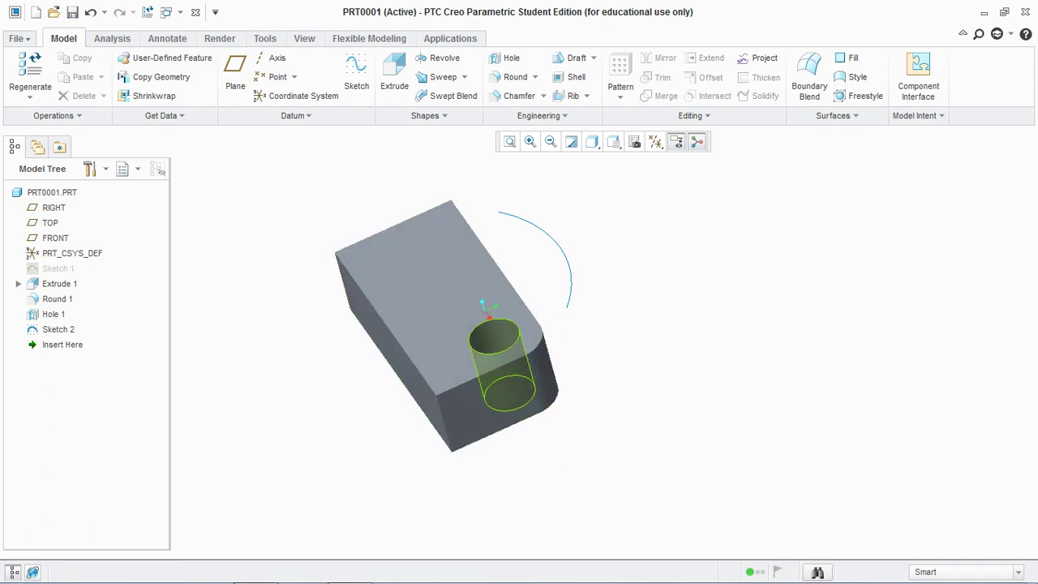
middle_click_drag(484, 308, 486, 308)
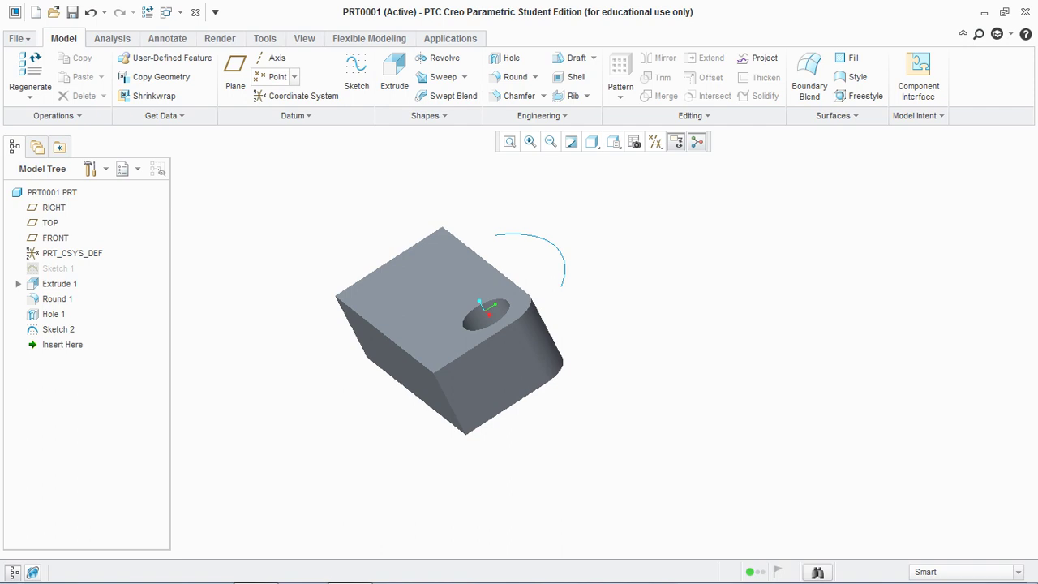
left_click(278, 76)
middle_click_drag(466, 304, 486, 308)
scroll(484, 311, "up", 5)
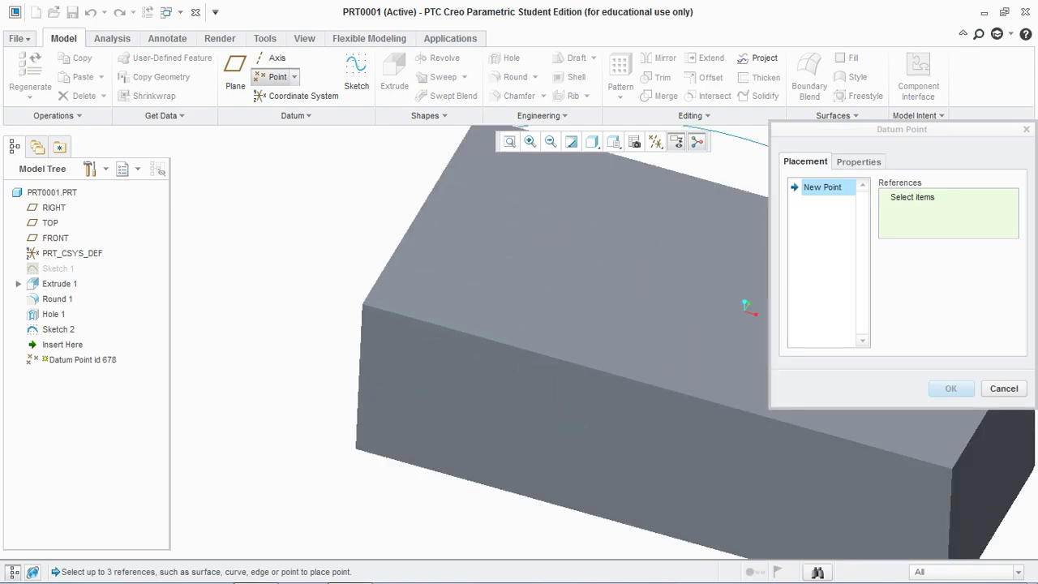
left_click(361, 304)
scroll(361, 304, "down", 5)
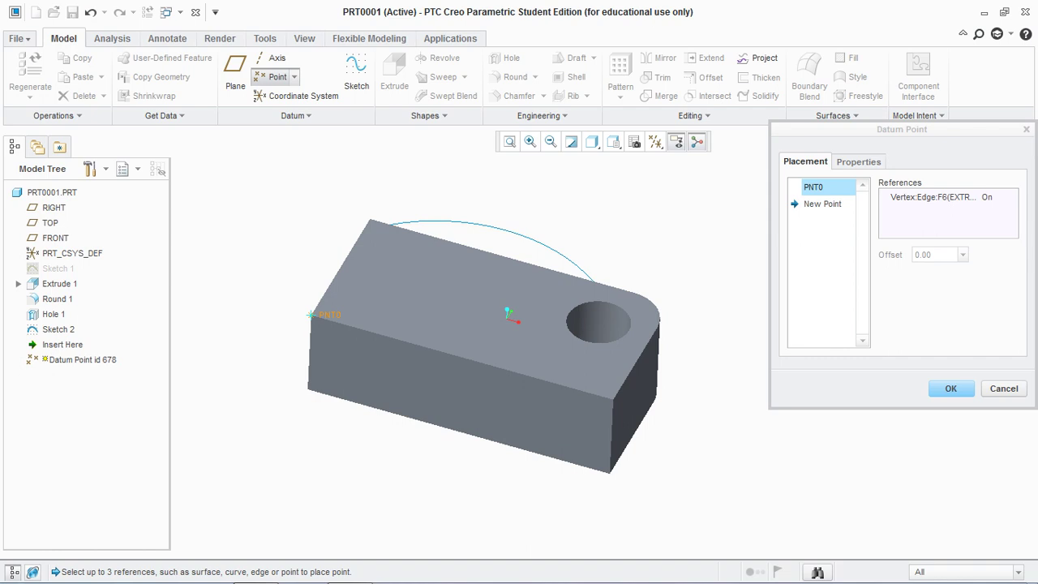
left_click(950, 389)
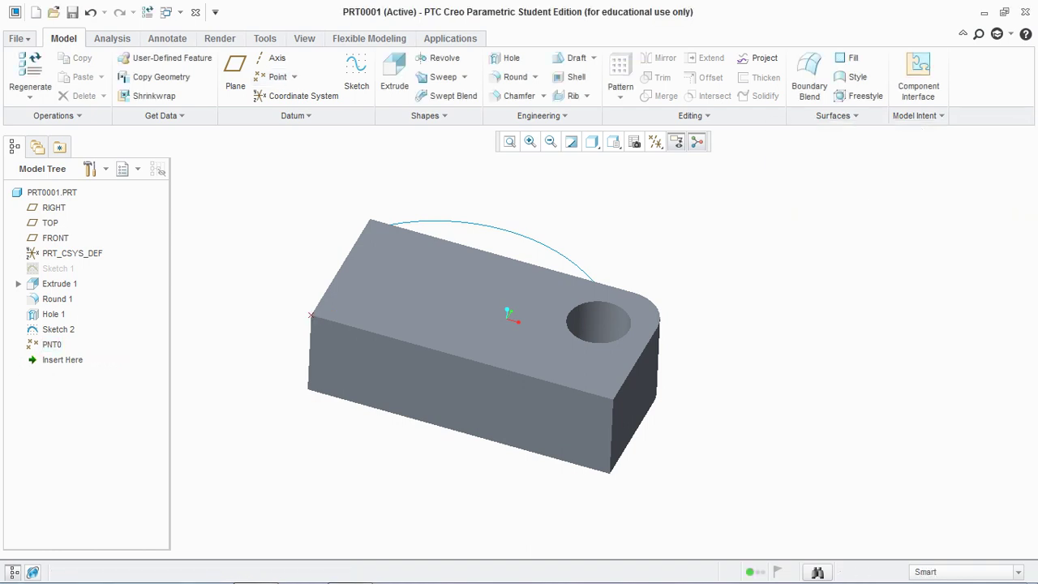
- Start a second datum point on the top face's long front edge and set its offset ratio to 0.5
scroll(274, 342, "up", 1)
scroll(241, 303, "down", 1)
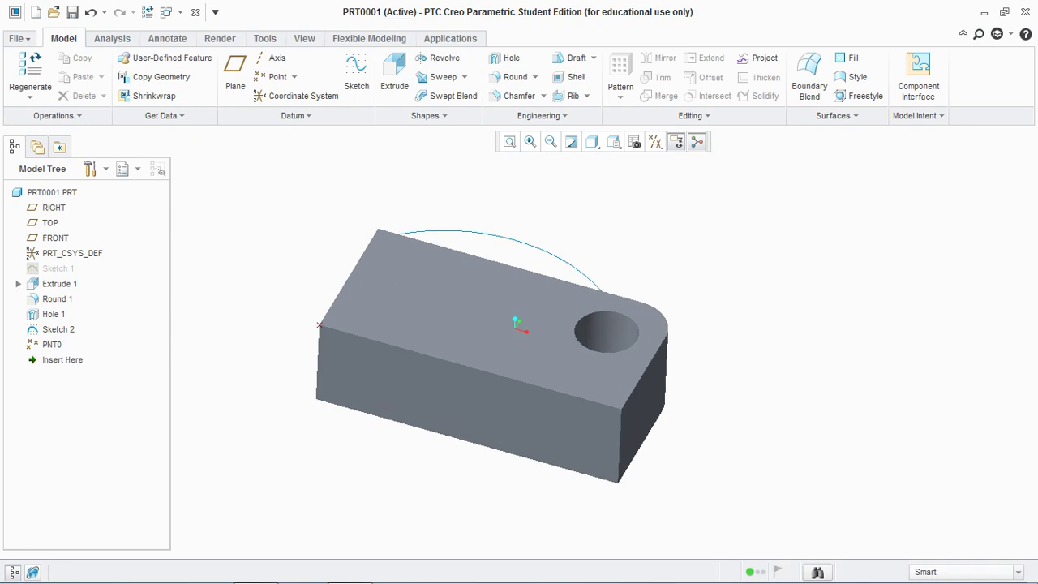
left_click(273, 76)
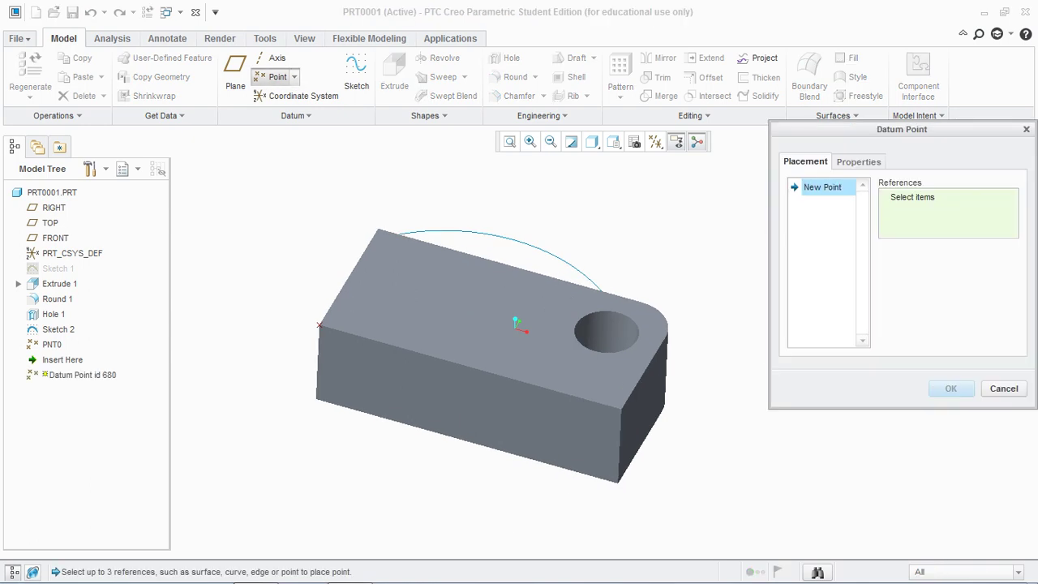
left_click(463, 365)
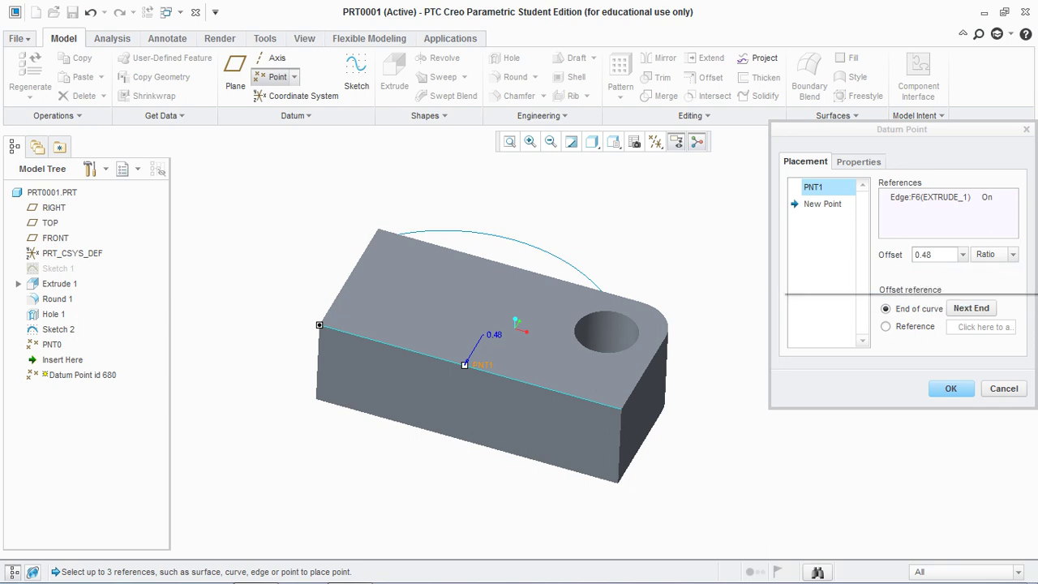
left_click(1013, 255)
left_click(1013, 255)
double_click(924, 255)
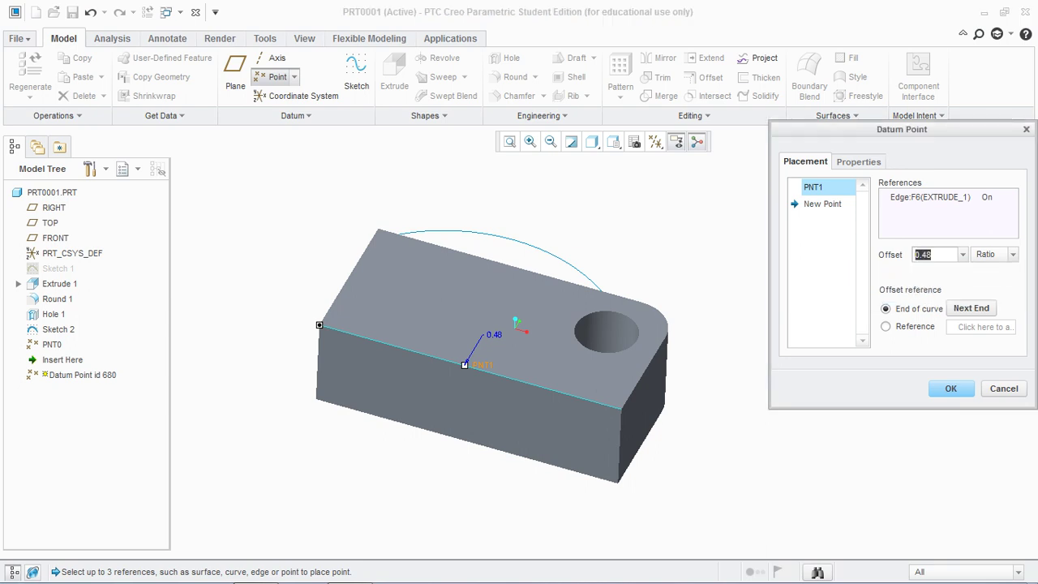
type("0.5")
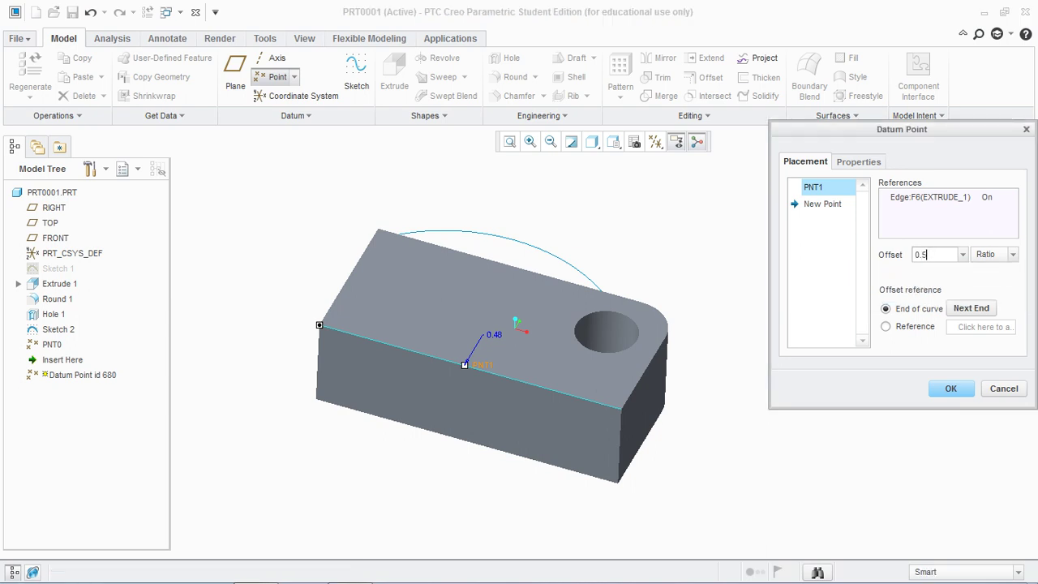
key("Return")
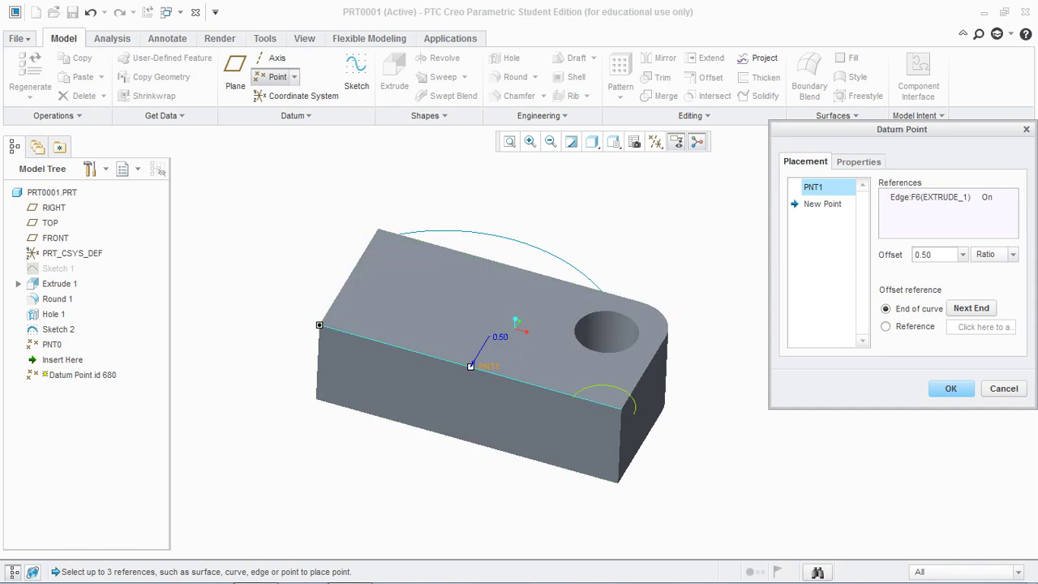
- Switch the edge point's offset type from Ratio to Real and finish the datum point
left_click(1013, 254)
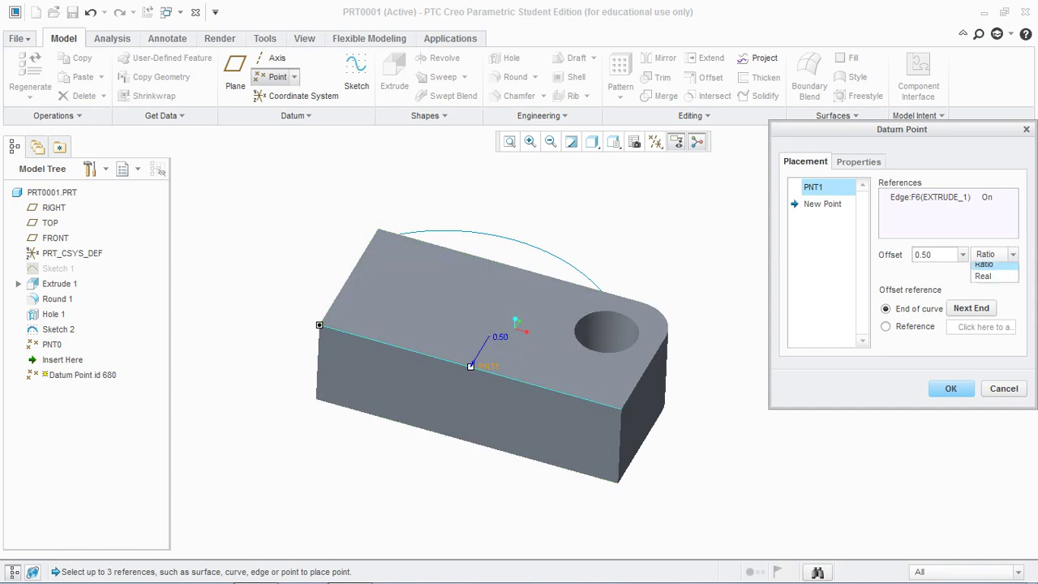
left_click(990, 280)
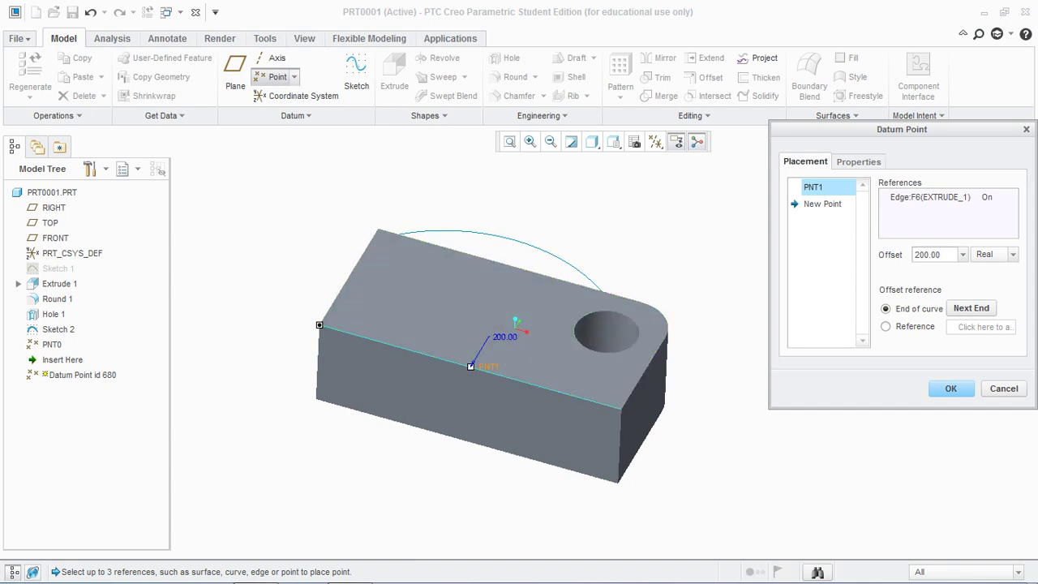
left_click(951, 388)
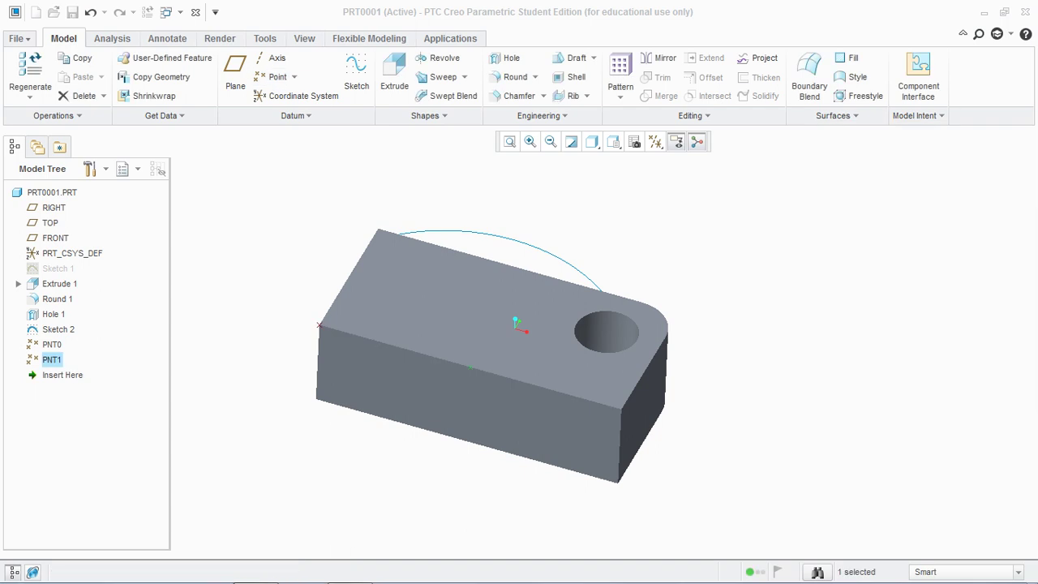
- Start a datum point on the block's top face, using the long rear edge and the short square-end edge as offset references
scroll(834, 281, "up", 1)
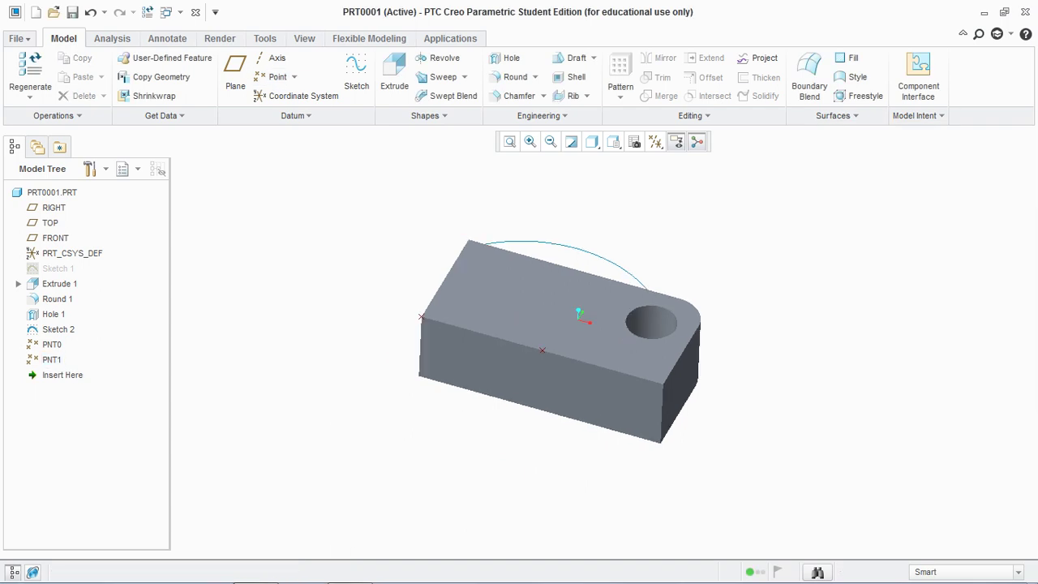
left_click(274, 76)
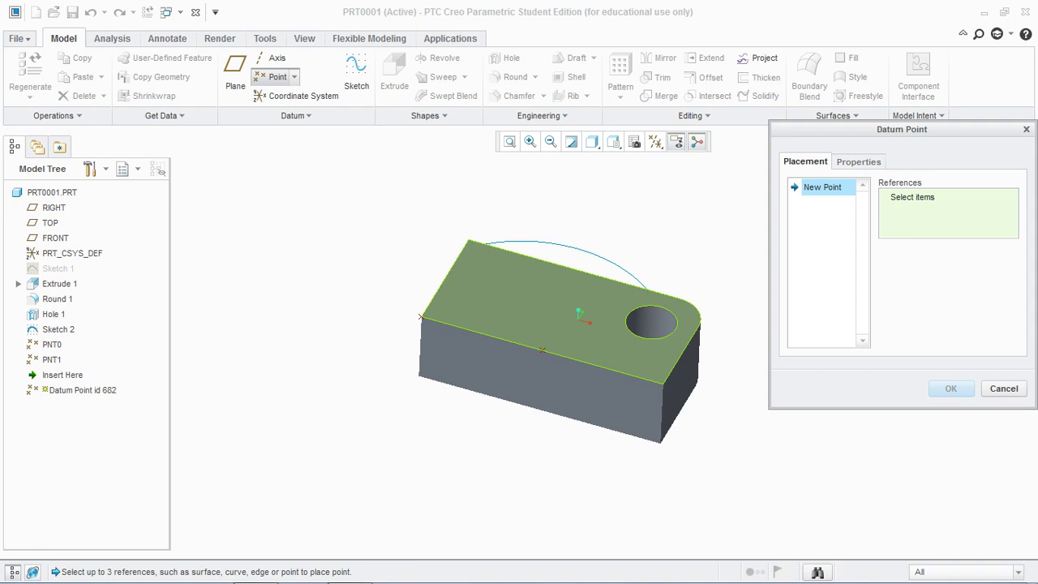
left_click(538, 304)
scroll(562, 243, "up", 2)
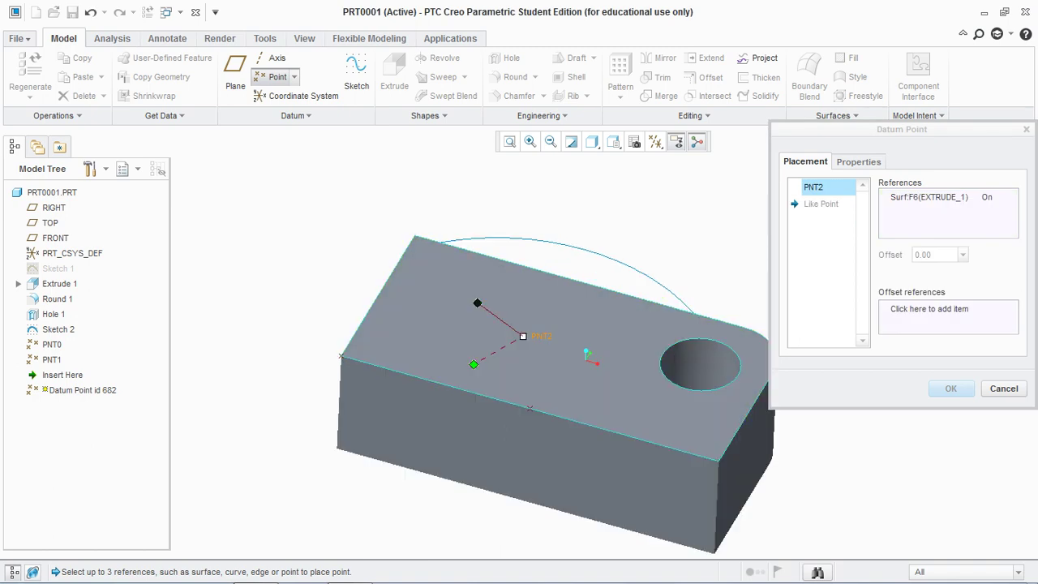
left_click_drag(477, 302, 549, 274)
left_click_drag(474, 364, 377, 294)
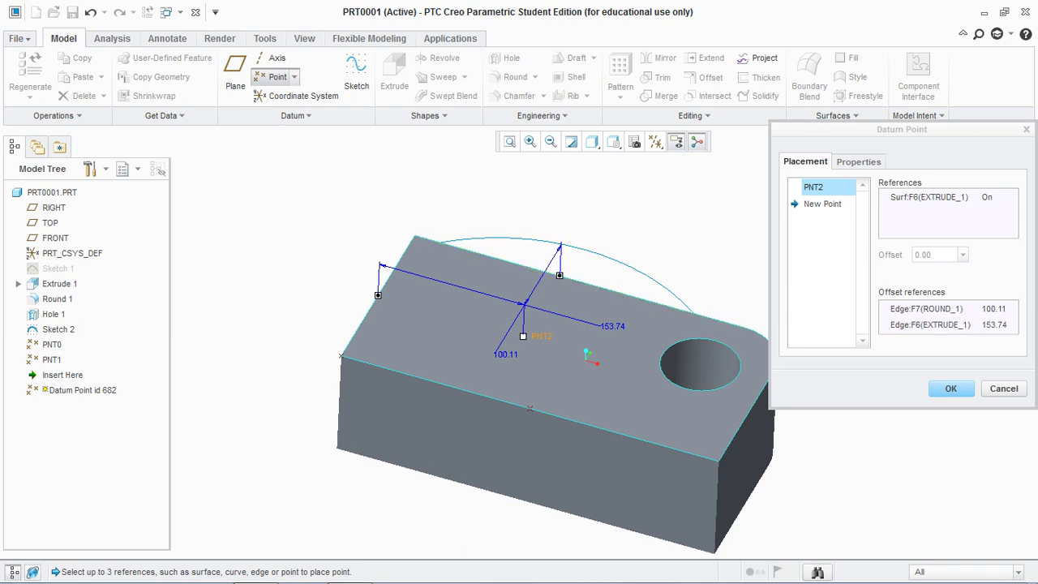
- Set the point's offsets from both reference edges to 100
left_click(994, 324)
type("100.11")
left_click(993, 309)
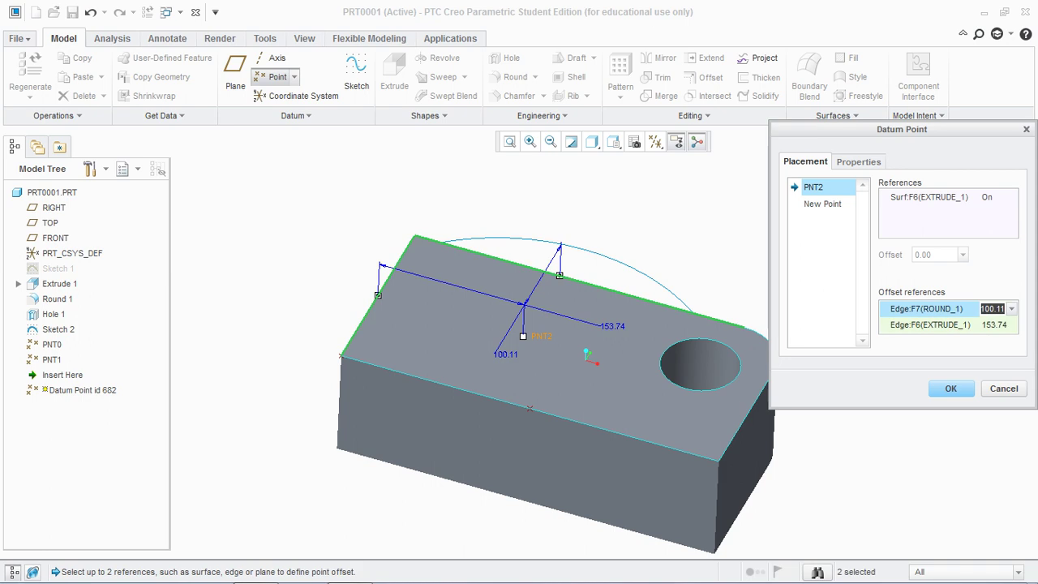
type("100")
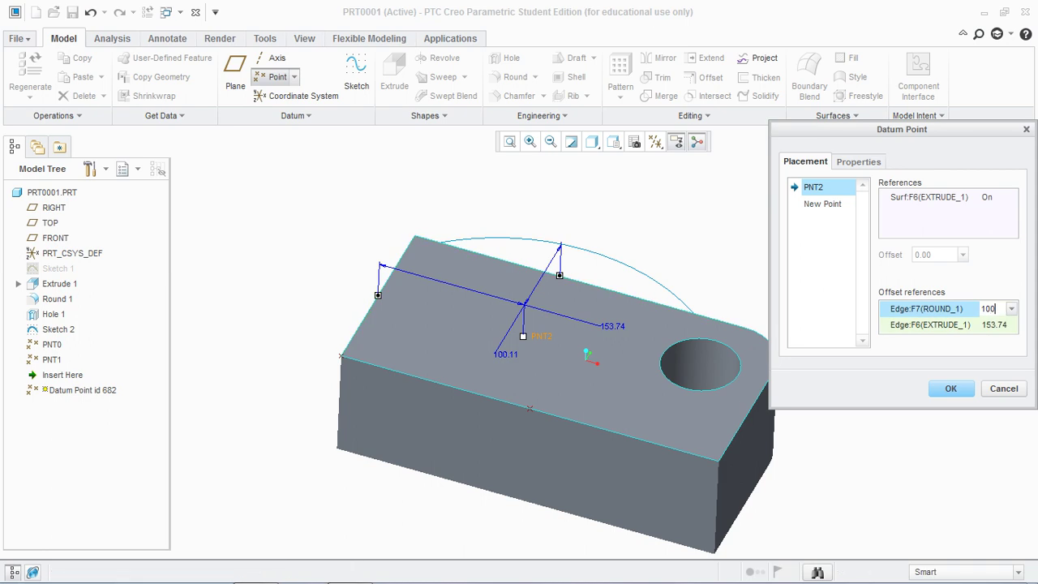
key("Return")
left_click(994, 324)
left_click(1011, 324)
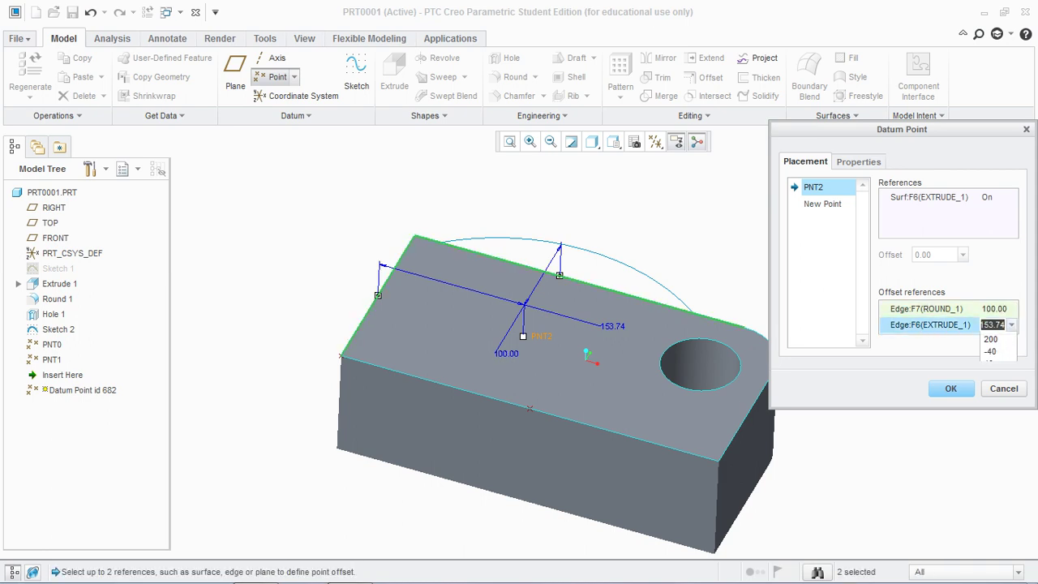
left_click(992, 339)
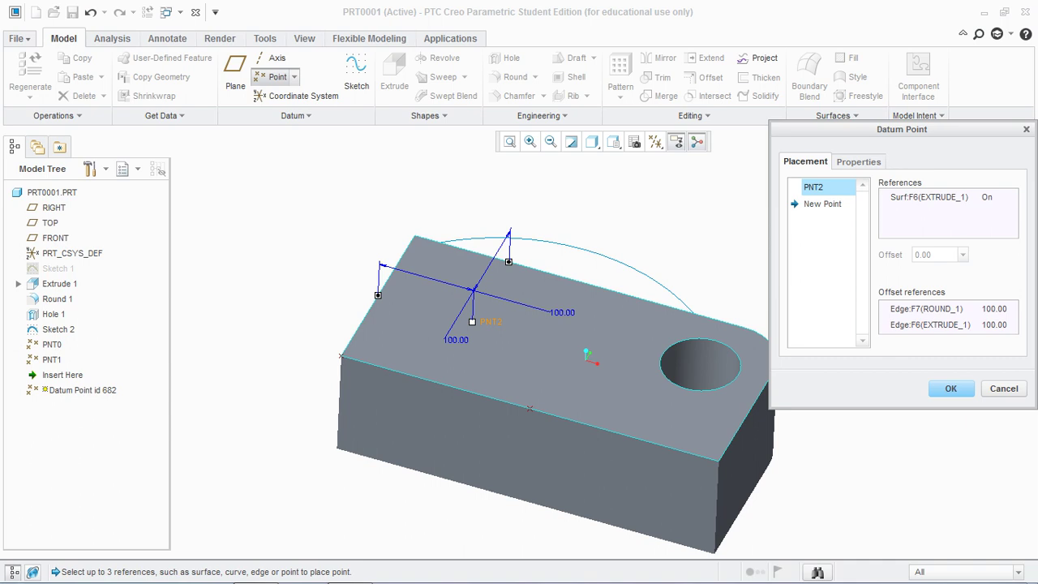
- Change the top-face reference constraint to Offset with a distance of 50 and finish the datum point
left_click(988, 197)
left_click(1011, 197)
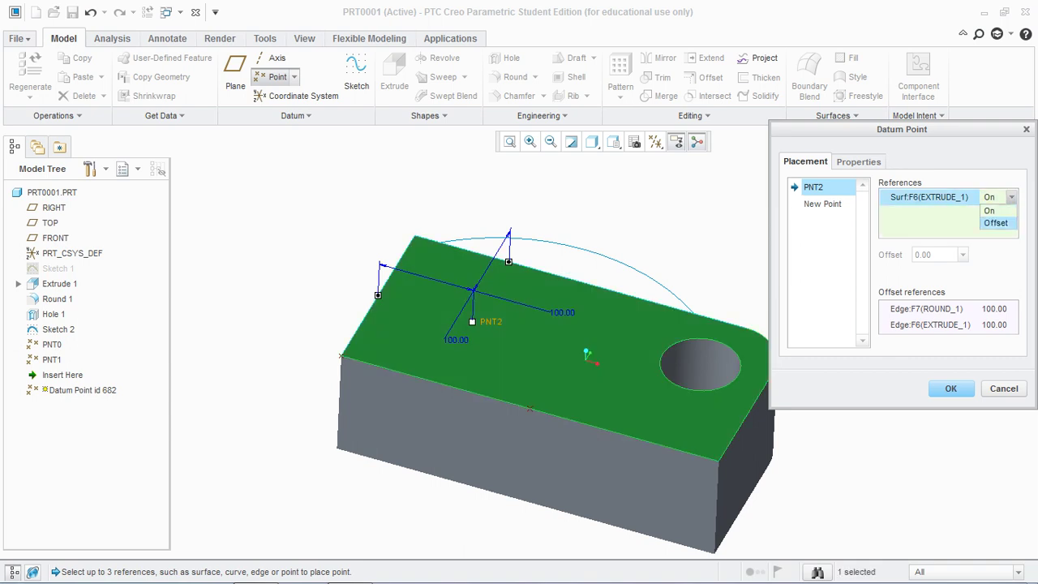
left_click(995, 223)
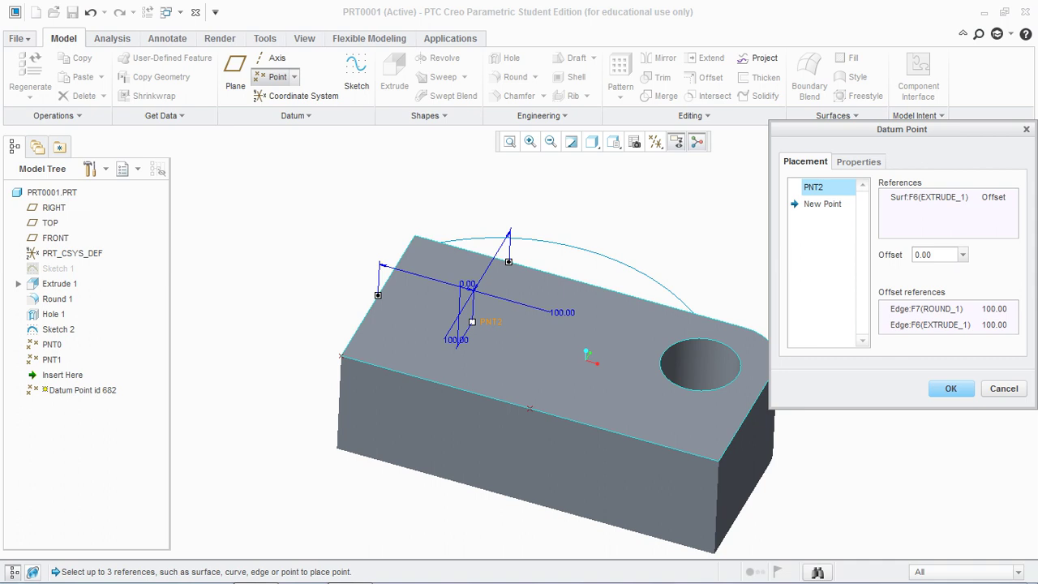
double_click(924, 254)
type("50")
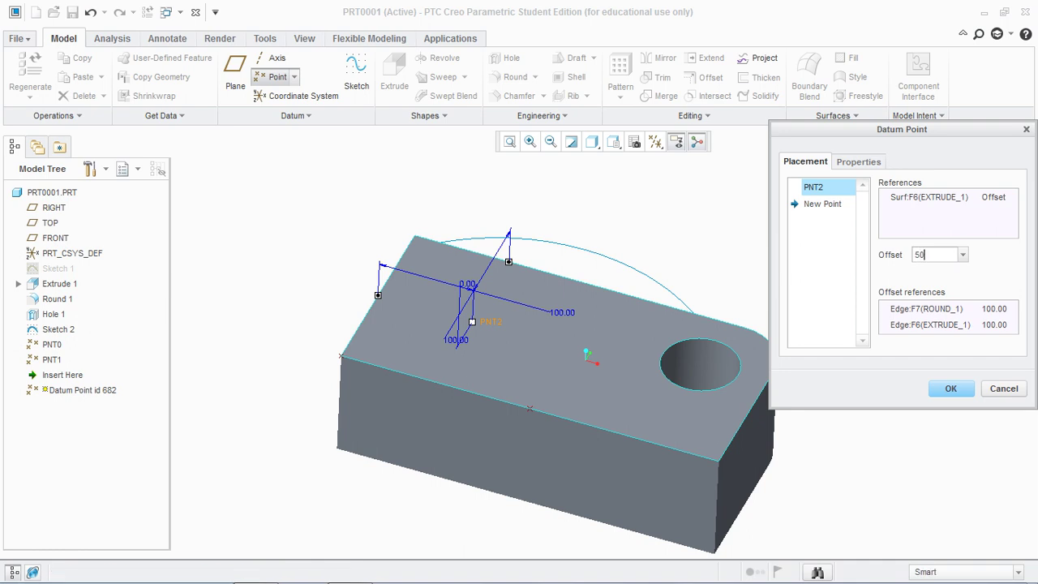
key("Return")
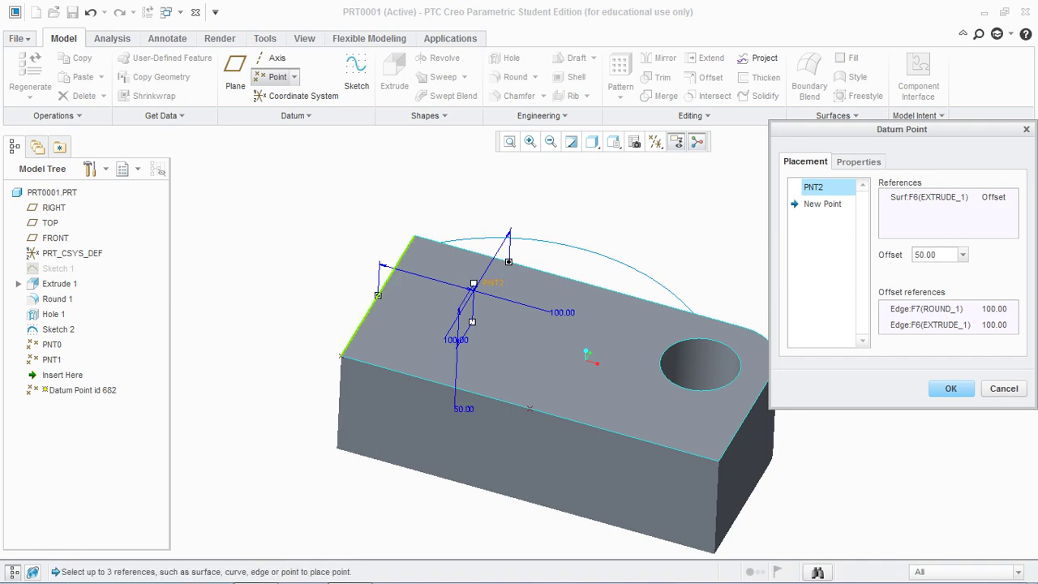
left_click(950, 389)
middle_click_drag(852, 405, 852, 337)
left_click(852, 373)
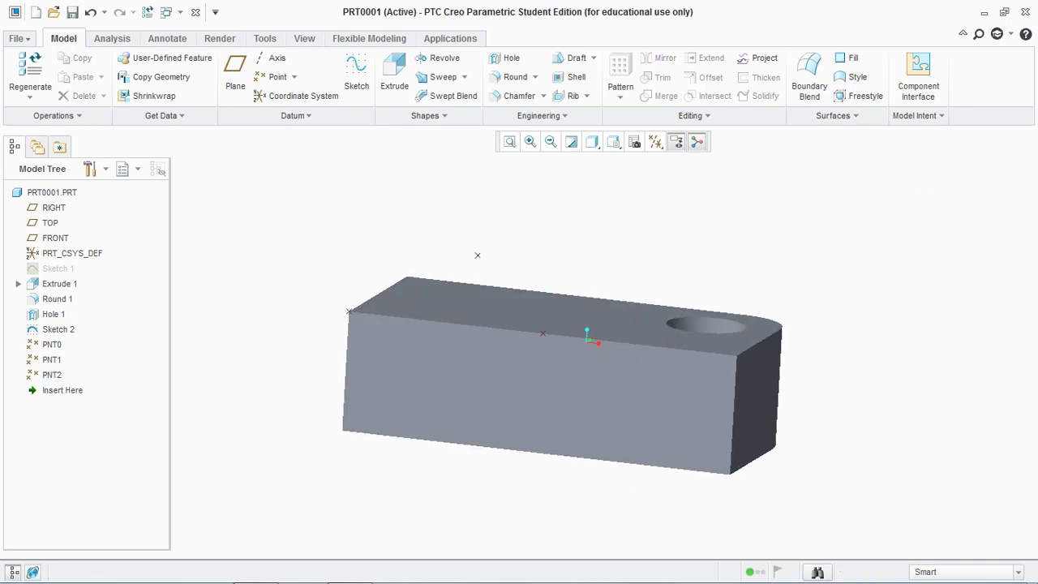
- Create a datum point at the center of the Sketch 2 arc using the Center constraint
middle_click_drag(568, 365, 576, 323)
scroll(784, 230, "down", 2)
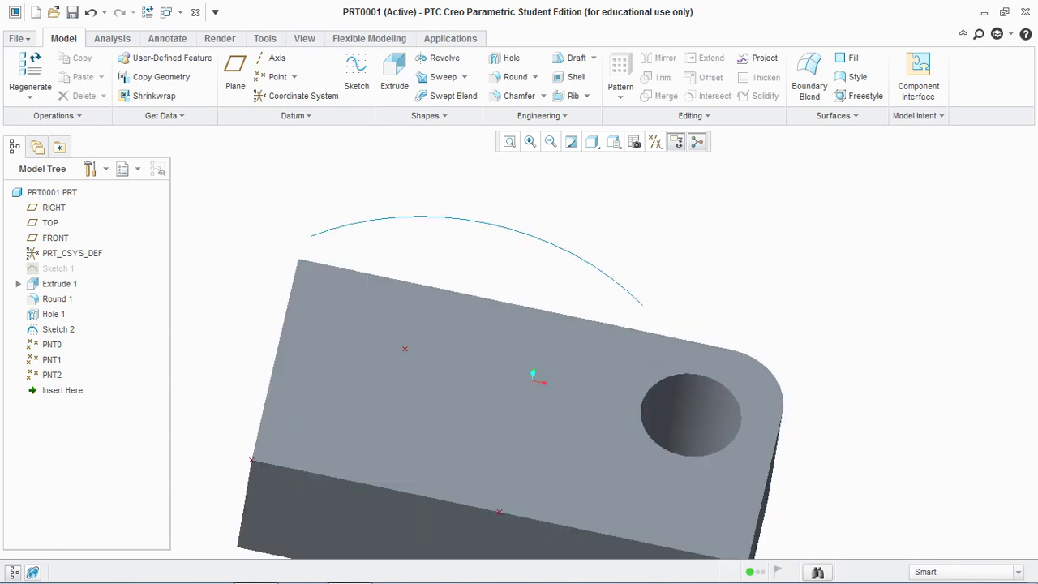
scroll(787, 231, "down", 3)
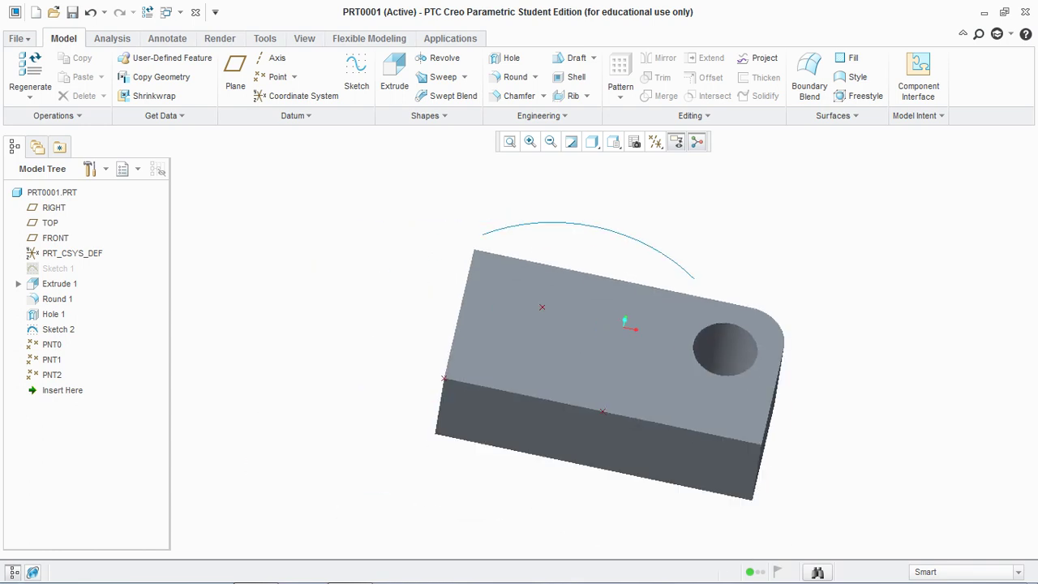
left_click(274, 76)
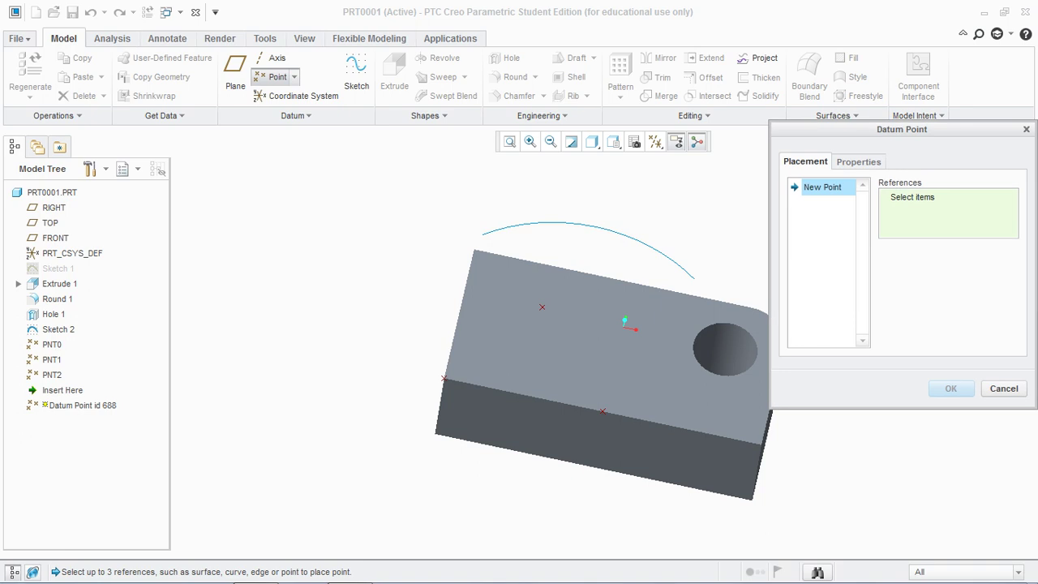
left_click(600, 227)
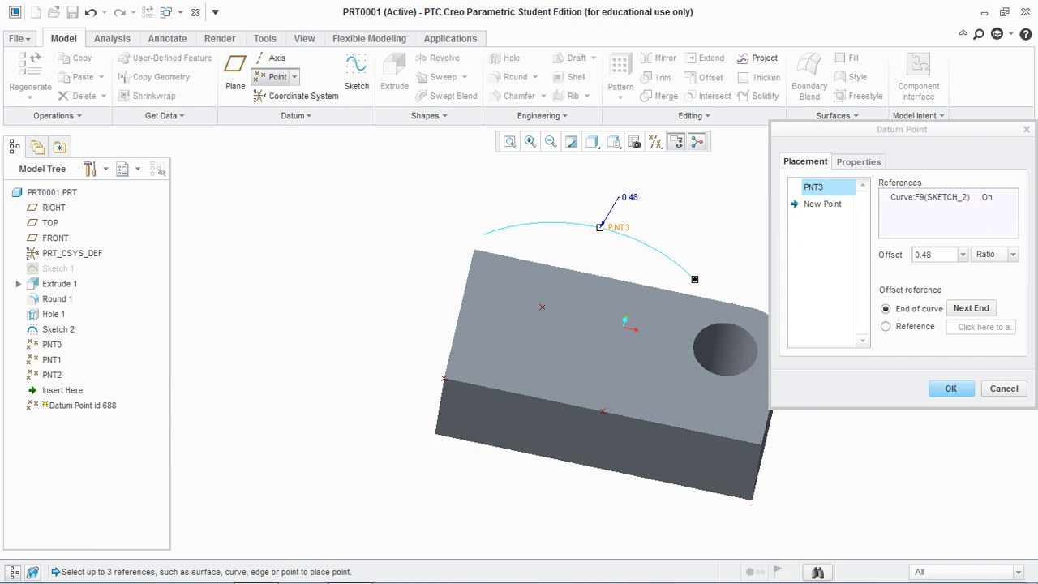
left_click(988, 197)
left_click(1012, 197)
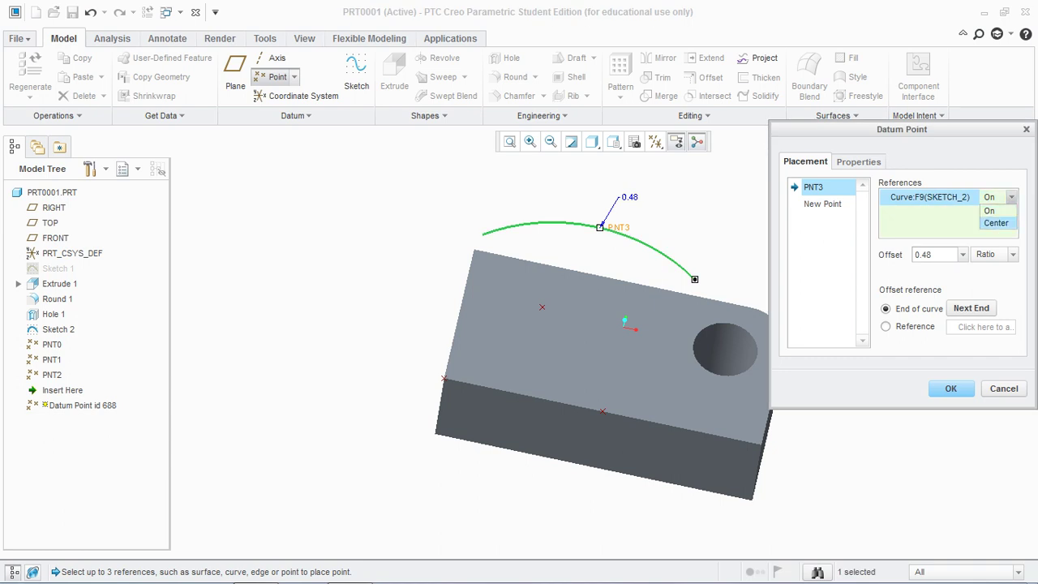
left_click(996, 223)
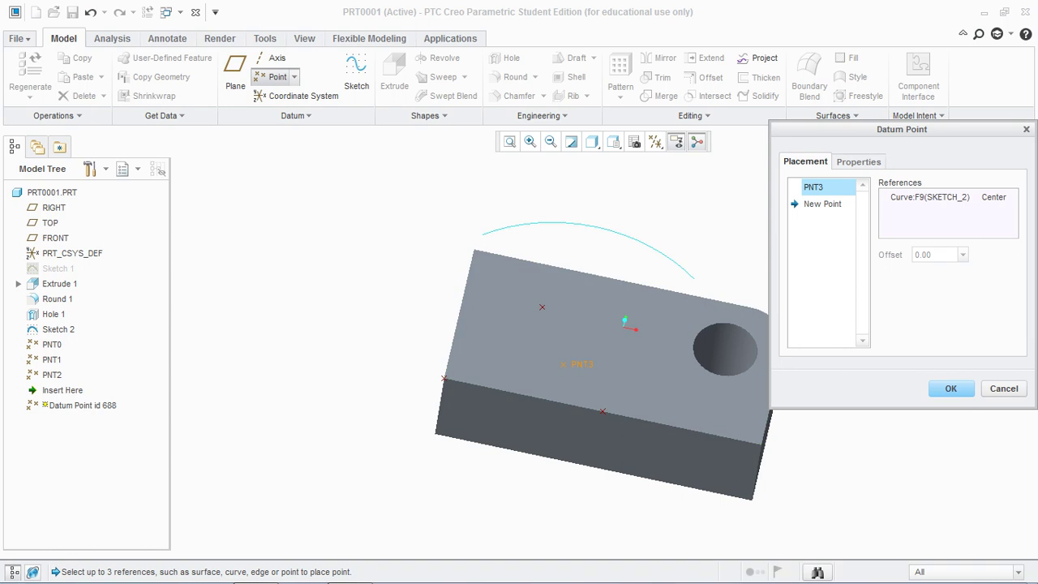
left_click(951, 388)
left_click(951, 388)
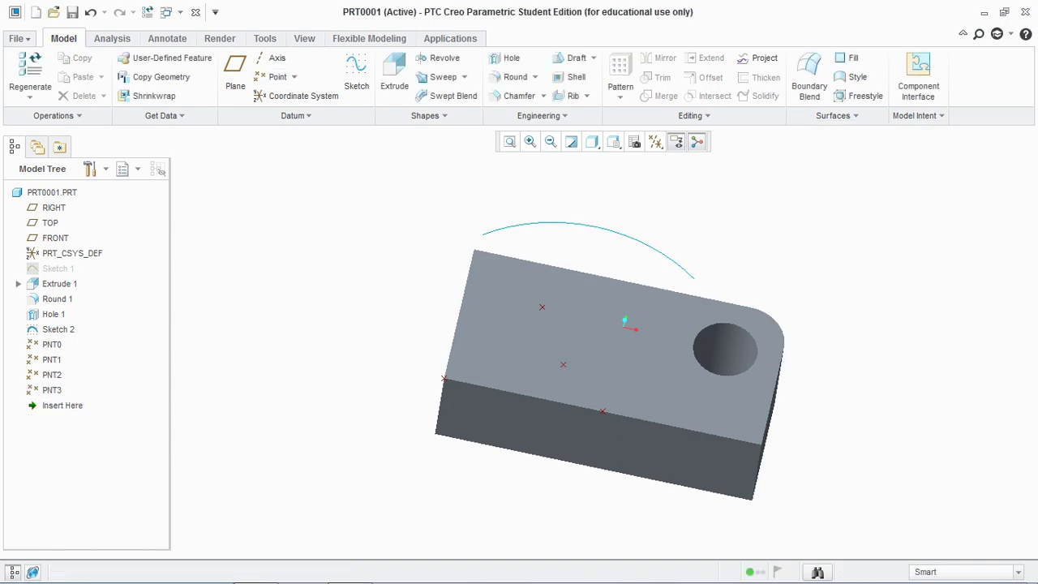
scroll(848, 297, "up", 2)
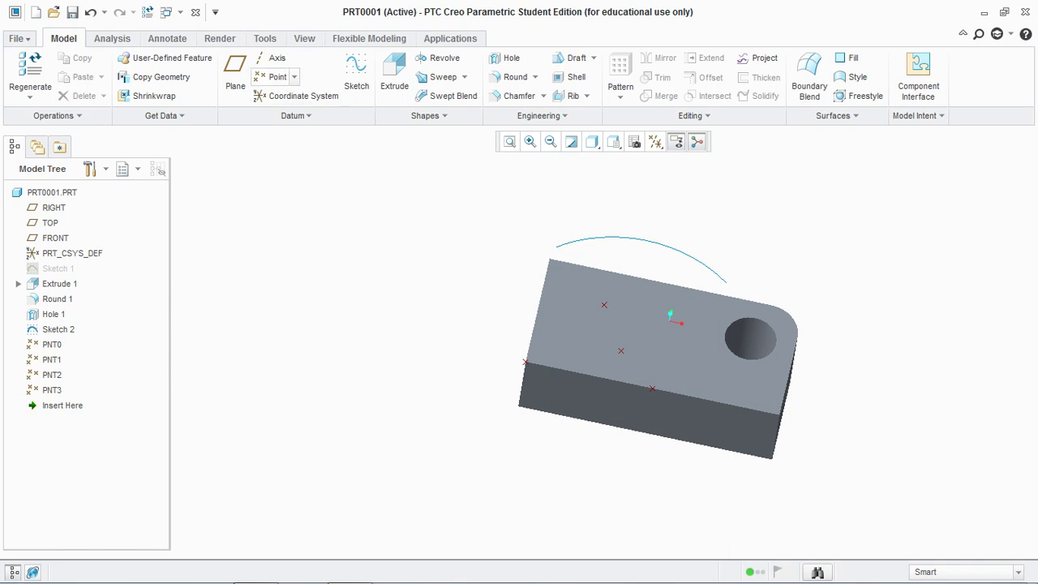
- Start an Offset Coordinate System datum point, turn on coordinate system display, and pick PRT_CSYS_DEF as the reference
left_click(294, 76)
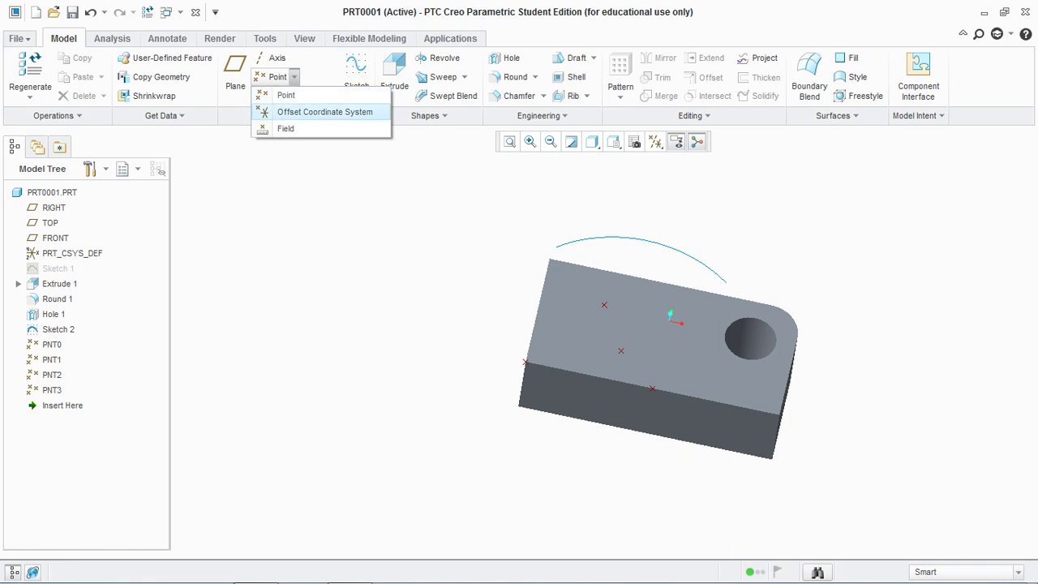
left_click(325, 112)
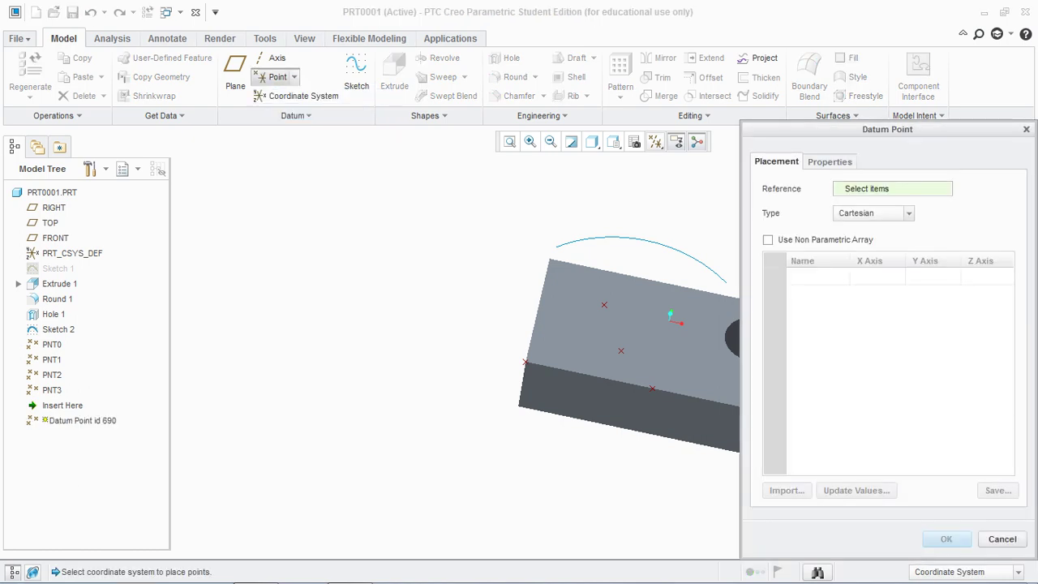
left_click(655, 141)
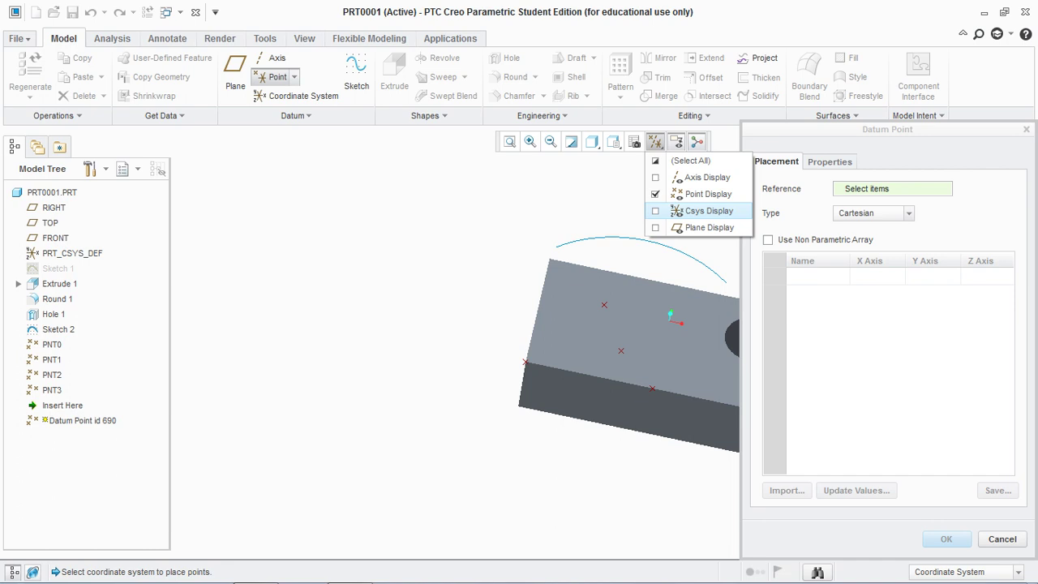
left_click(691, 211)
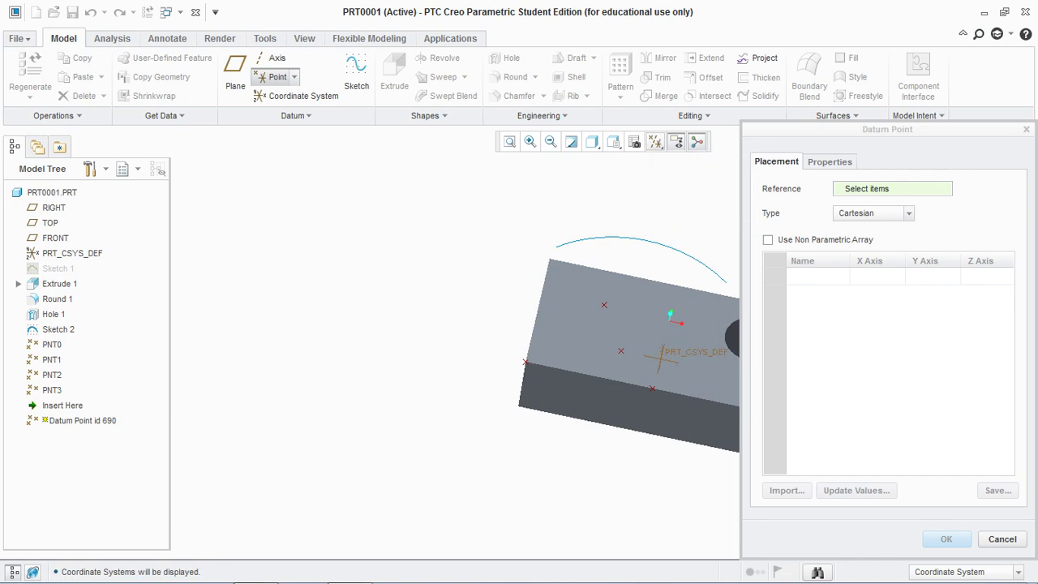
scroll(325, 236, "up", 1)
scroll(708, 340, "down", 1)
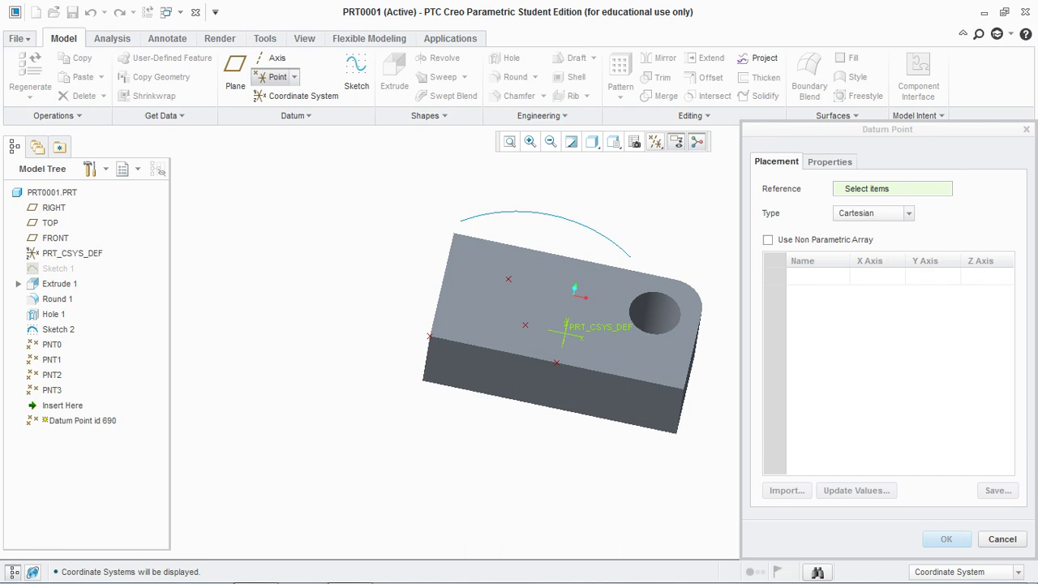
left_click(565, 331)
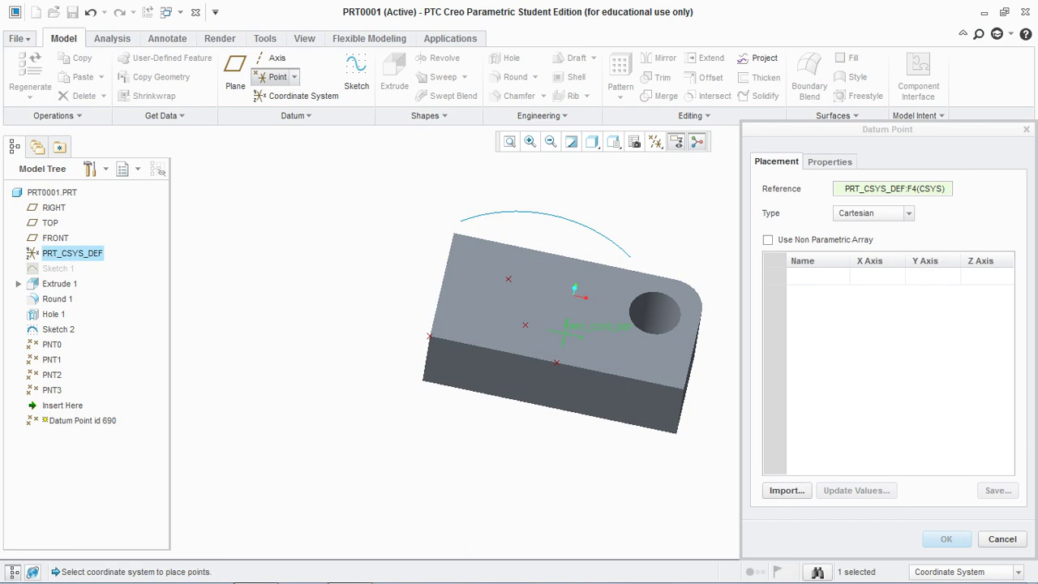
- Add a first point at the coordinate system's origin, keeping the Cartesian offset type
left_click(803, 276)
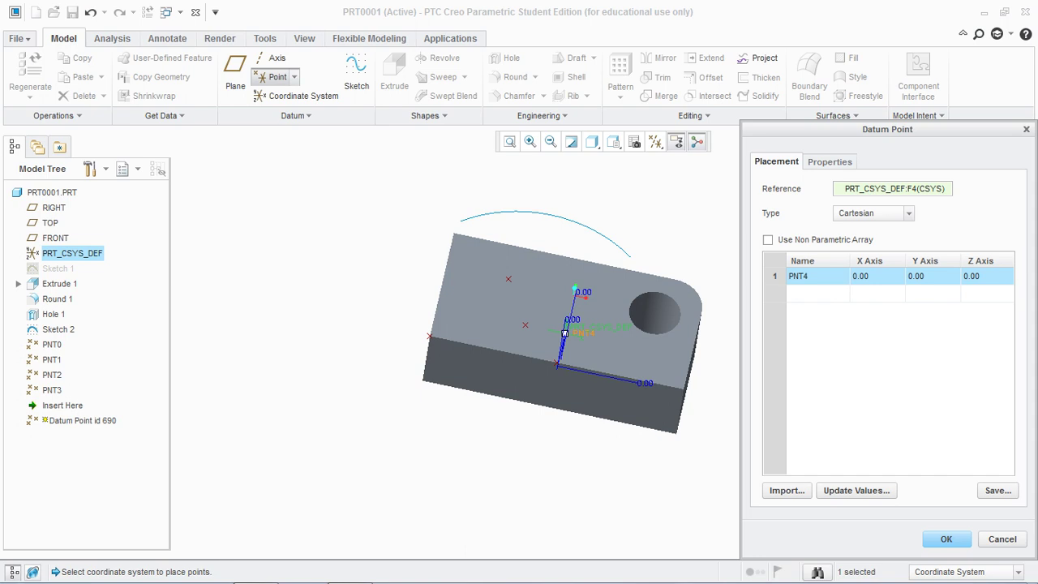
left_click(908, 214)
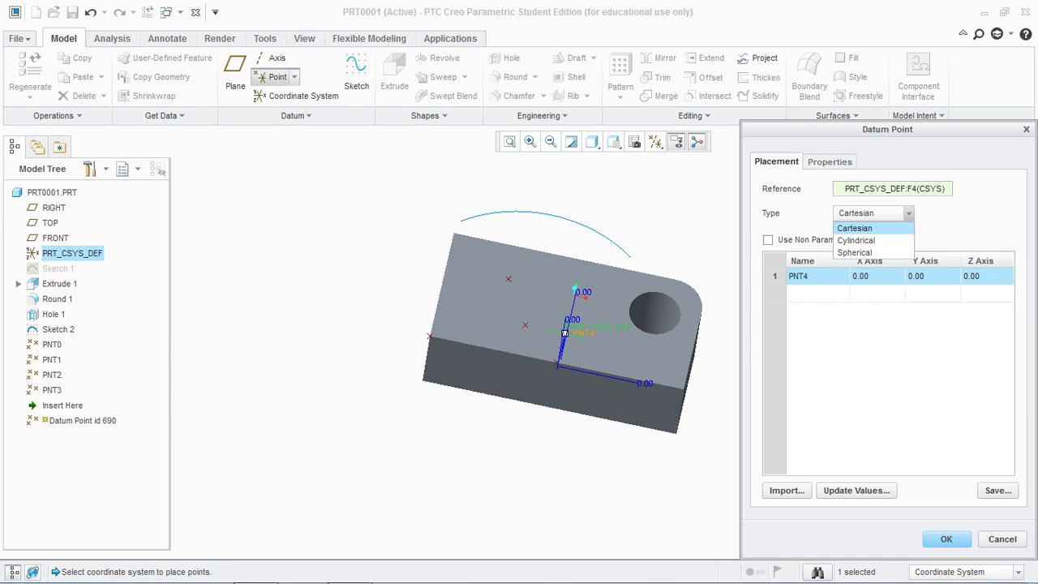
left_click(855, 229)
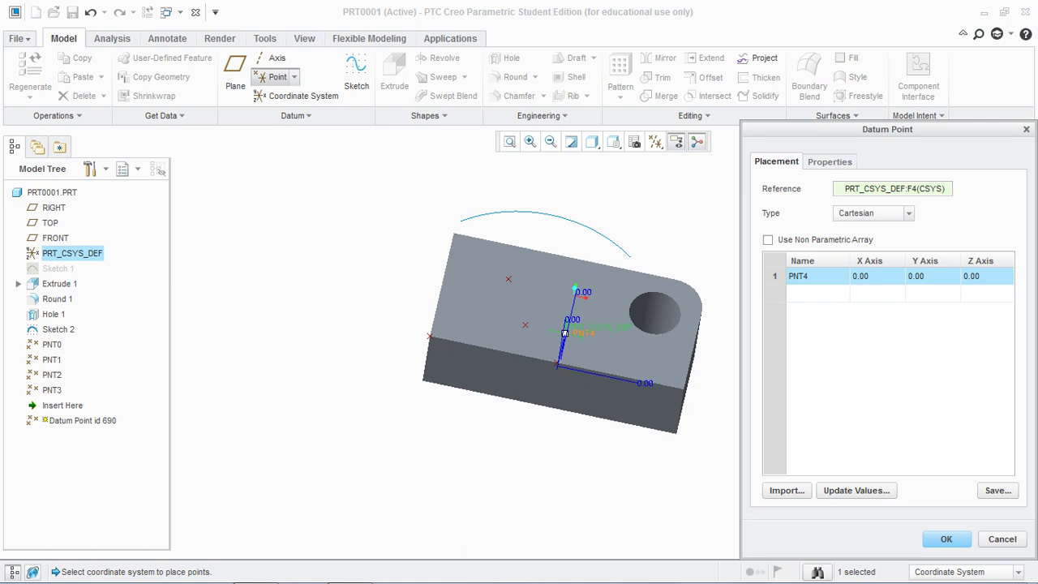
- Add a second point with offsets X 5, Y 10 and Z 15, and finish the datum point feature
left_click(803, 293)
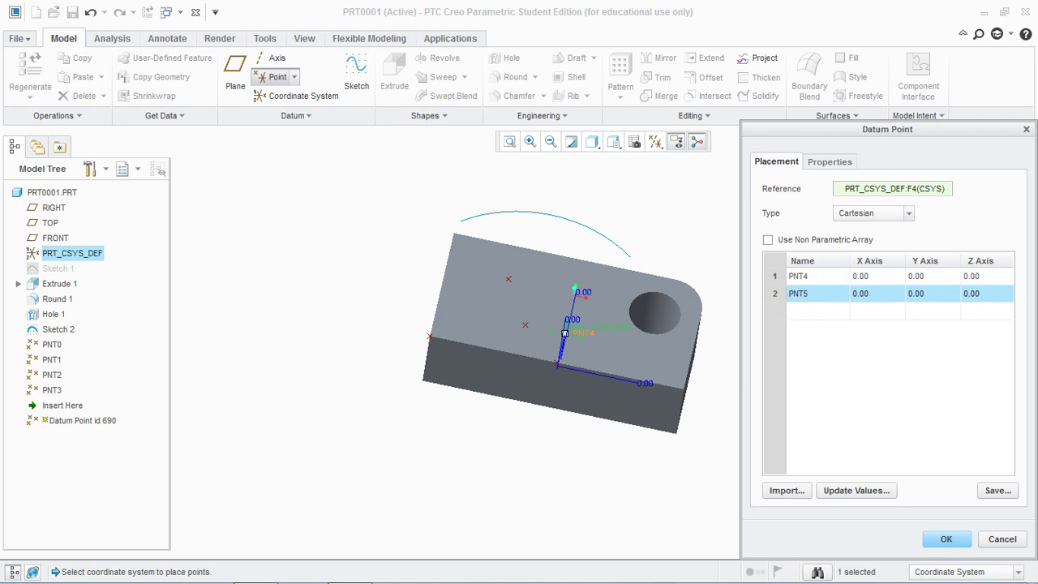
left_click(876, 294)
type("5")
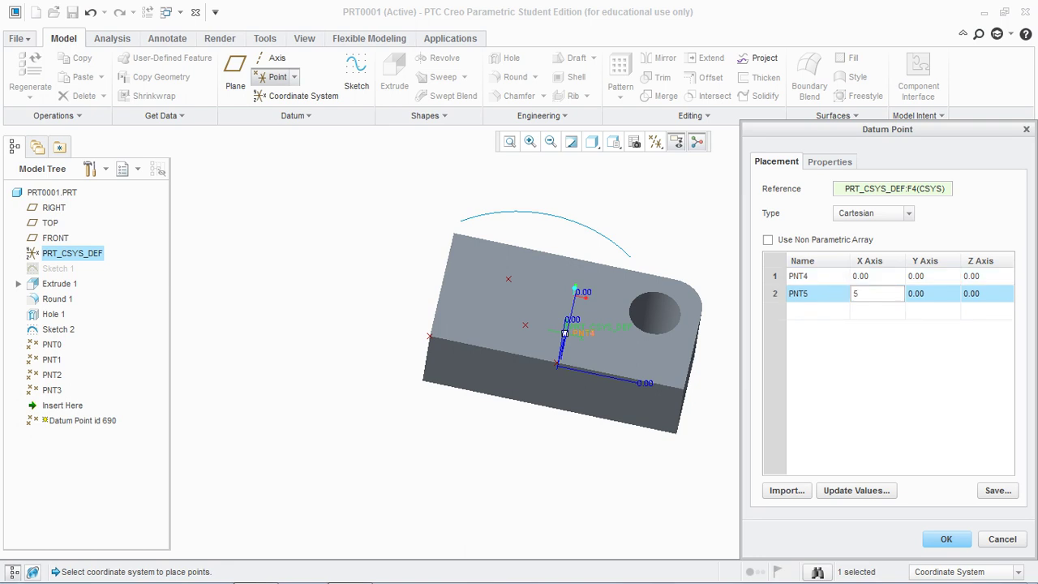
key("Tab")
type("1")
key("Return")
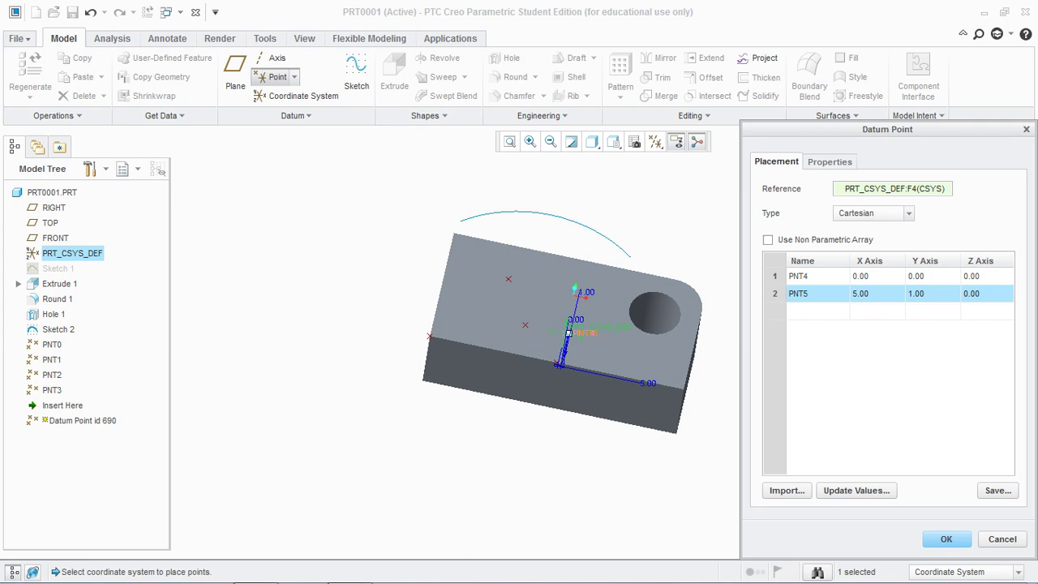
left_click(932, 293)
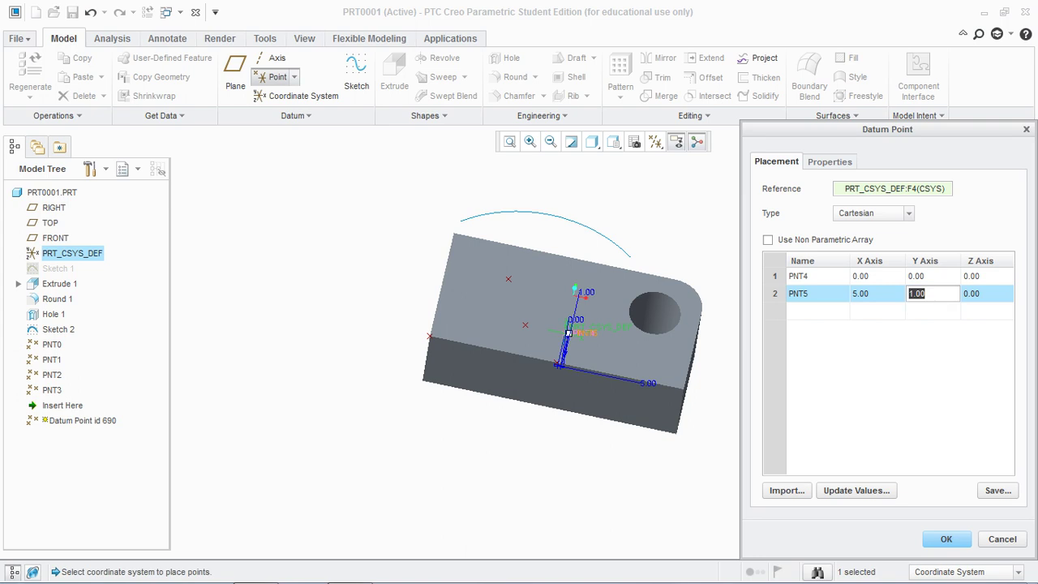
type("10")
key("Return")
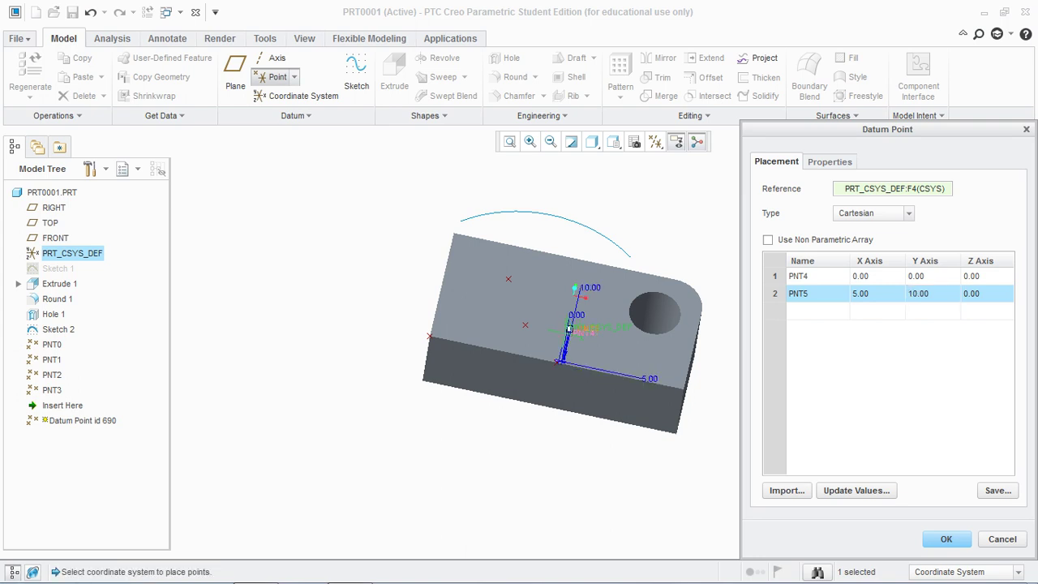
left_click(987, 293)
type("15")
key("Return")
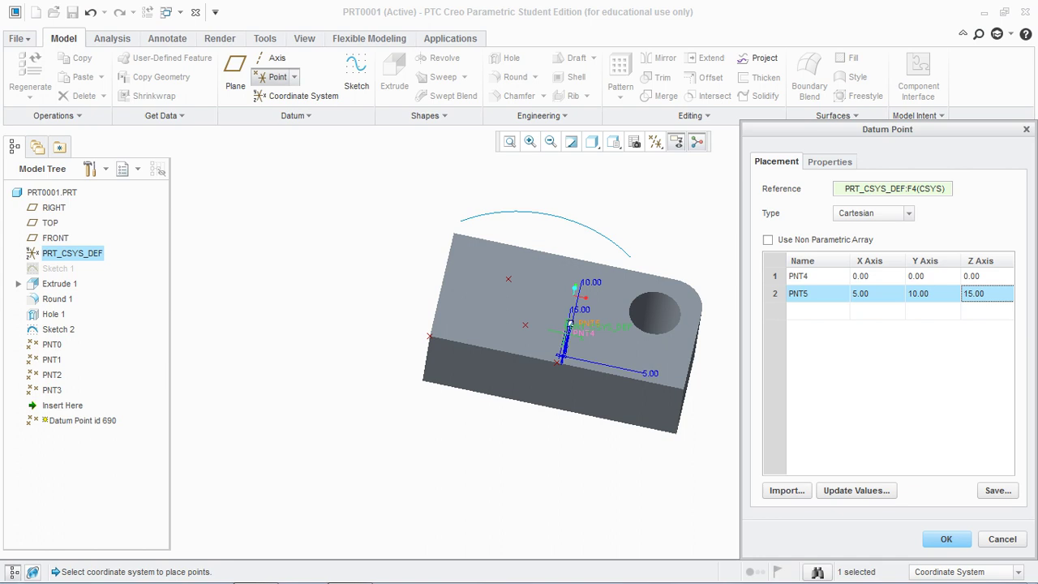
left_click(947, 539)
- Examine where the new coordinate-system offset points lie on the block by highlighting their feature
left_click(706, 458)
middle_click_drag(690, 454, 677, 401)
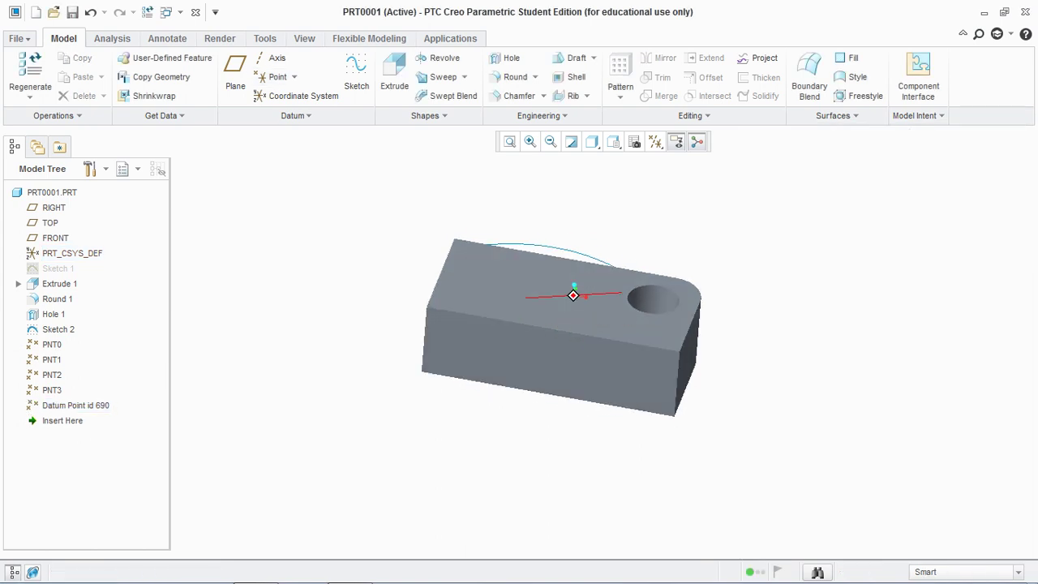
scroll(560, 330, "up", 5)
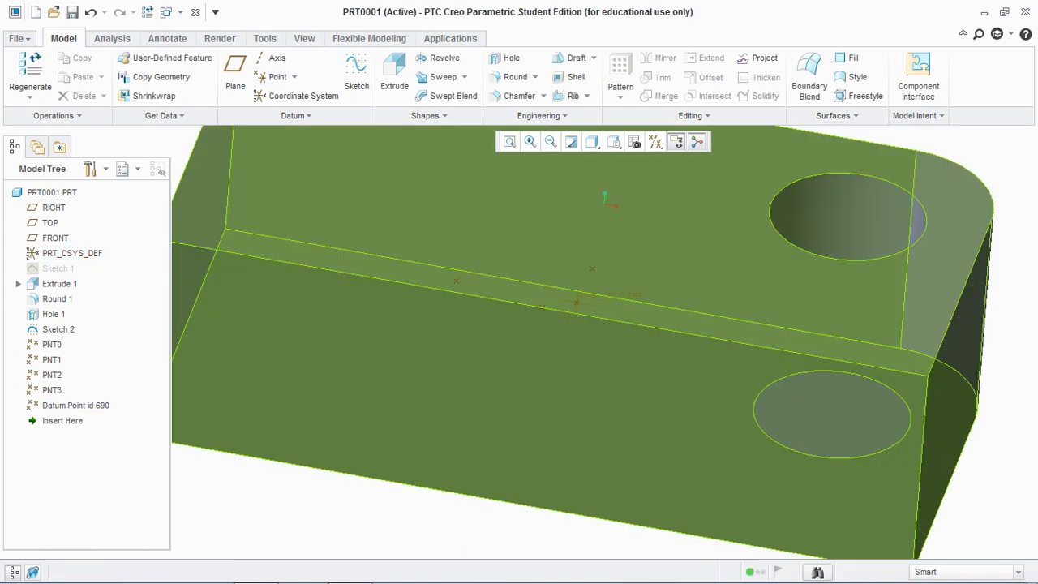
left_click(76, 406)
scroll(296, 486, "down", 1)
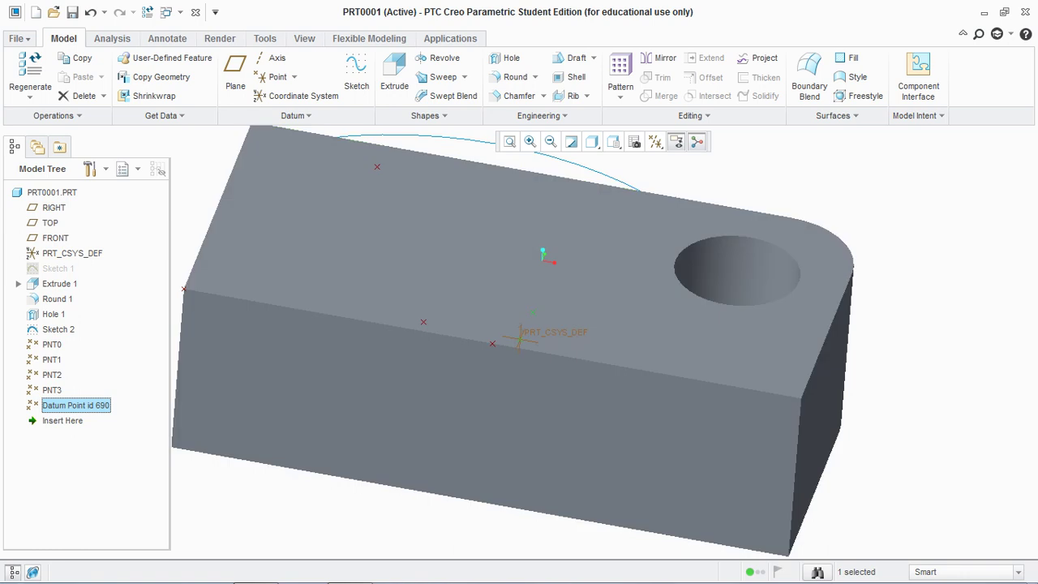
key("Escape")
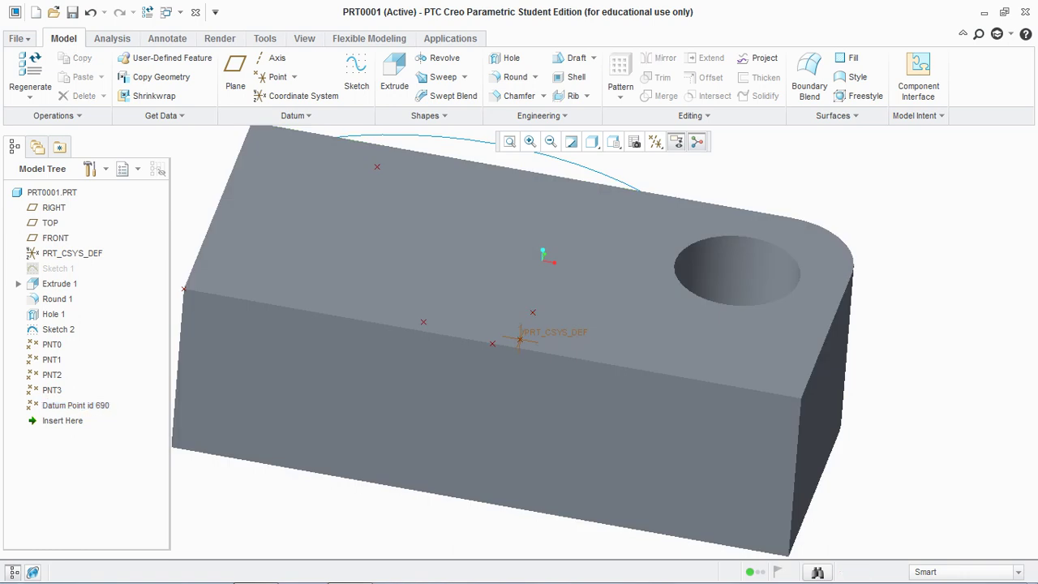
scroll(931, 334, "up", 2)
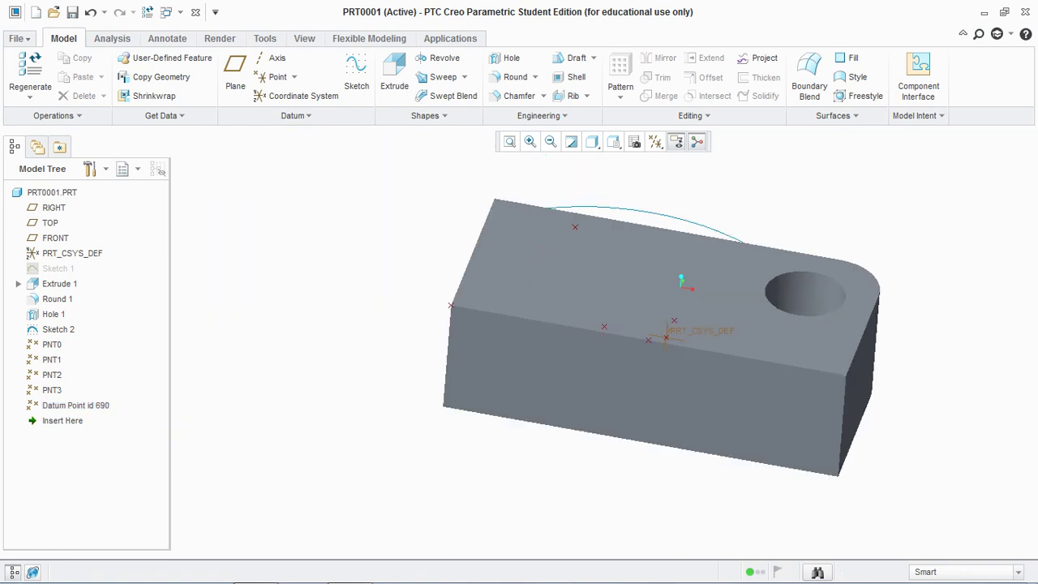
- Create a Field datum point on the block's top face near the square end and check its location
left_click(294, 76)
left_click(285, 128)
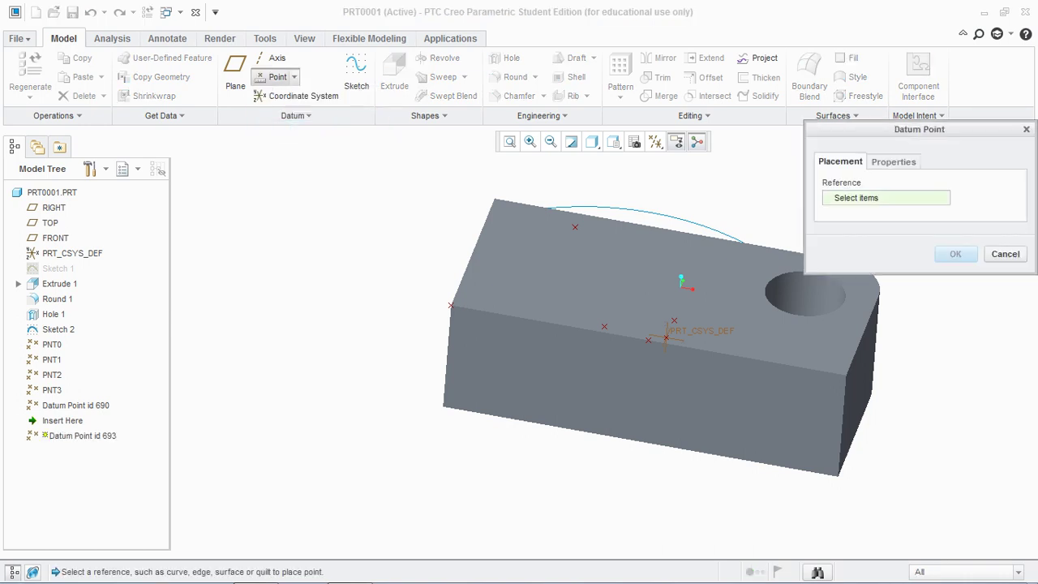
middle_click_drag(616, 324, 645, 369)
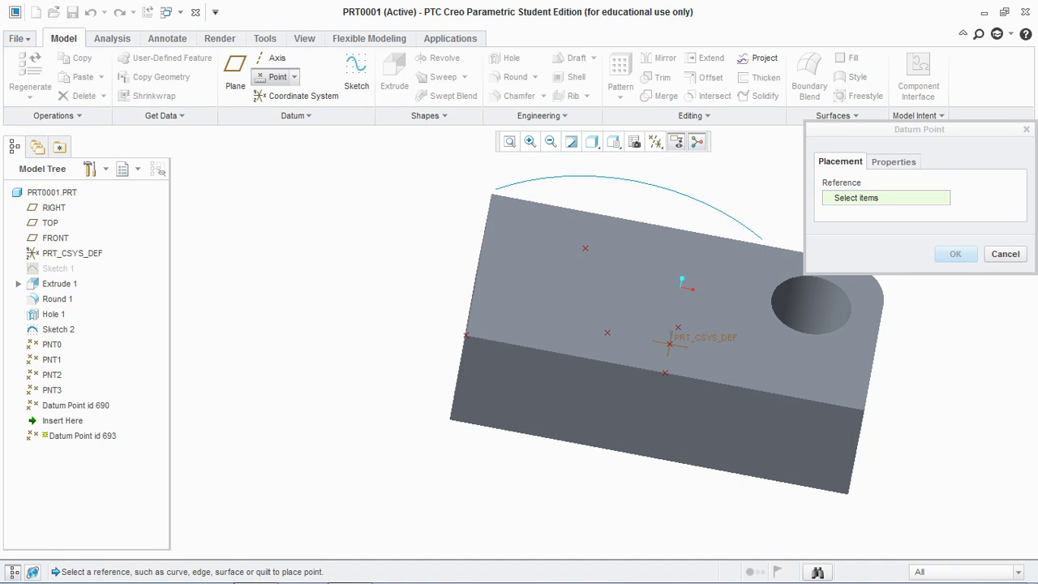
left_click(885, 198)
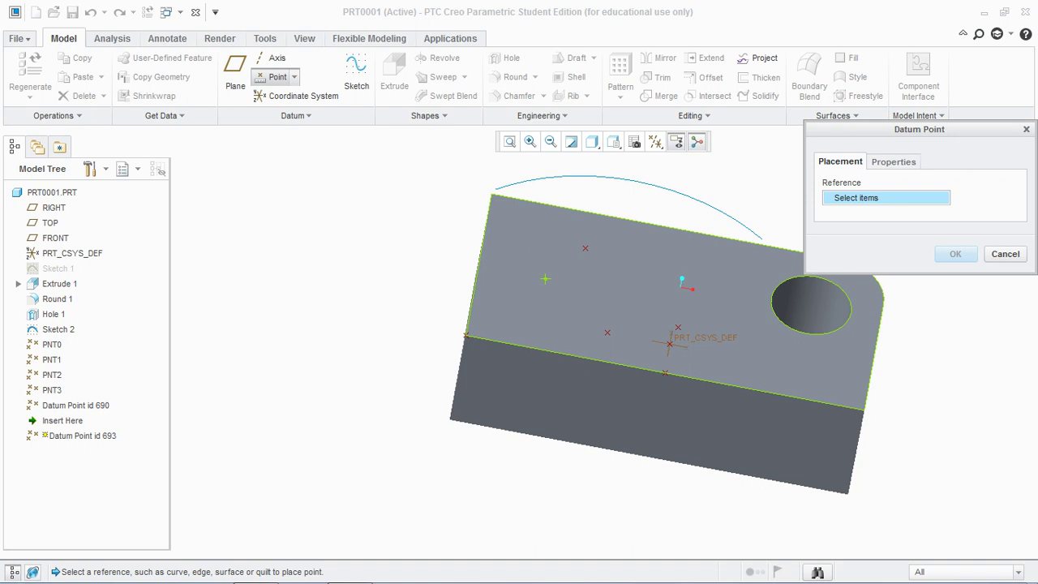
scroll(545, 279, "up", 2)
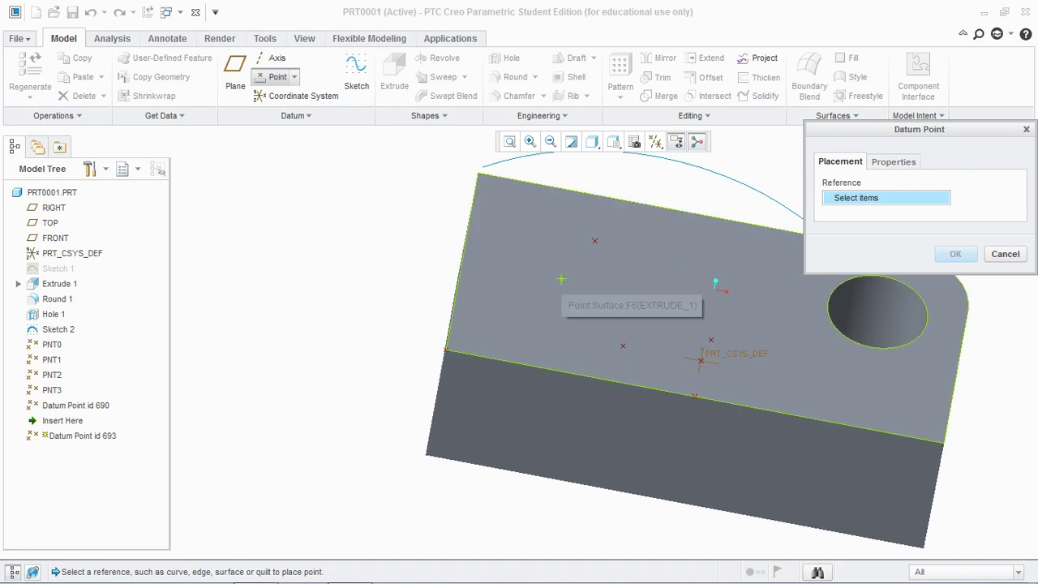
left_click(561, 279)
left_click(956, 254)
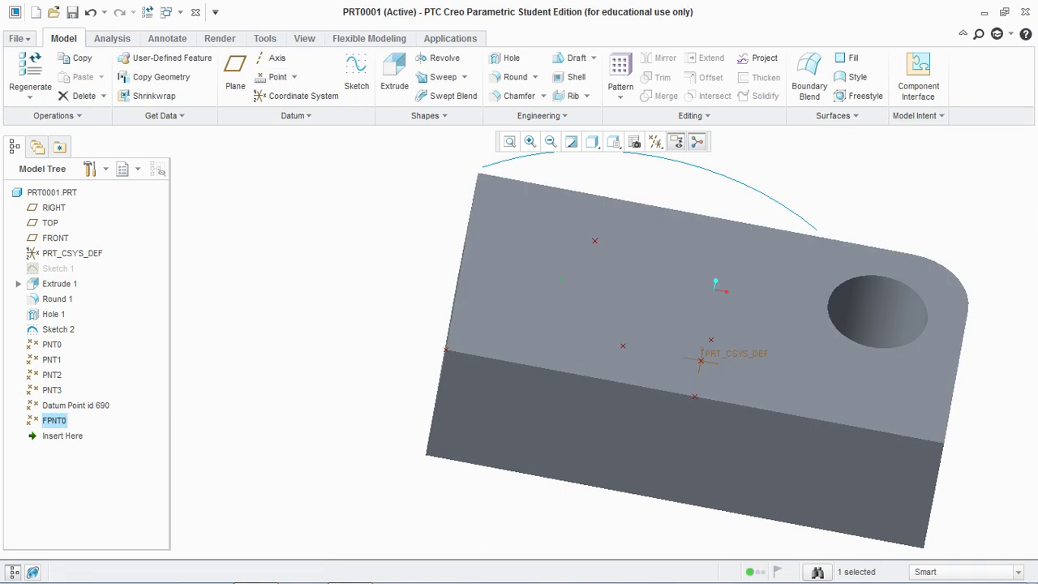
left_click(955, 254)
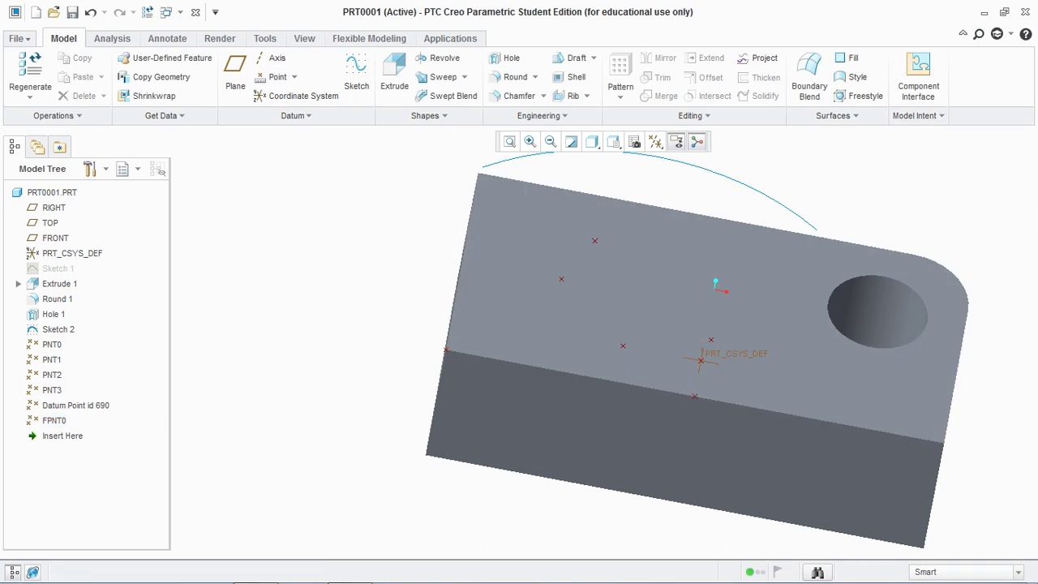
left_click(54, 421)
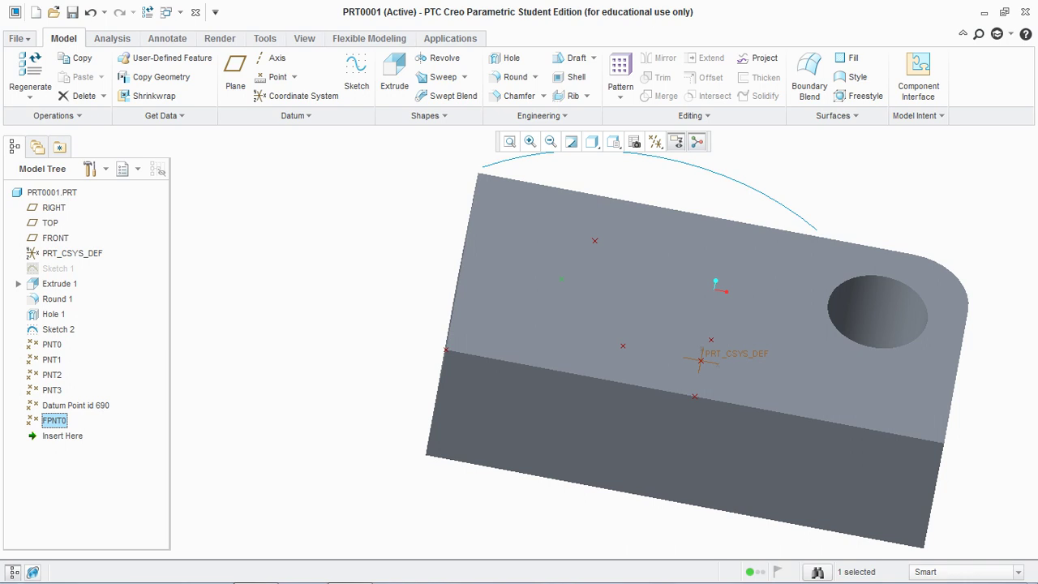
left_click(260, 290)
- Start a new datum coordinate system and turn on the display of all datum types
scroll(261, 290, "up", 2)
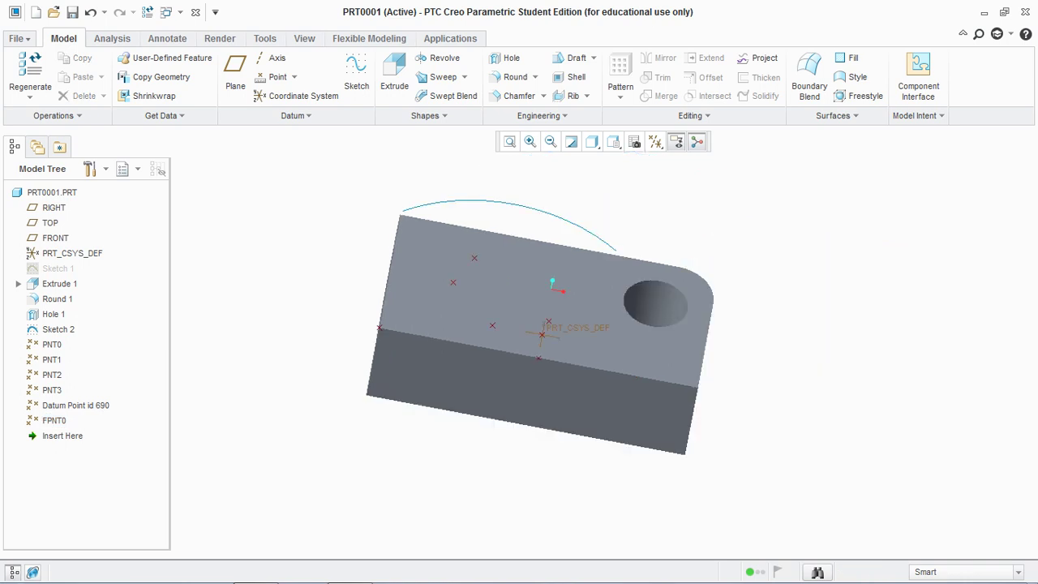
middle_click_drag(551, 325, 546, 298)
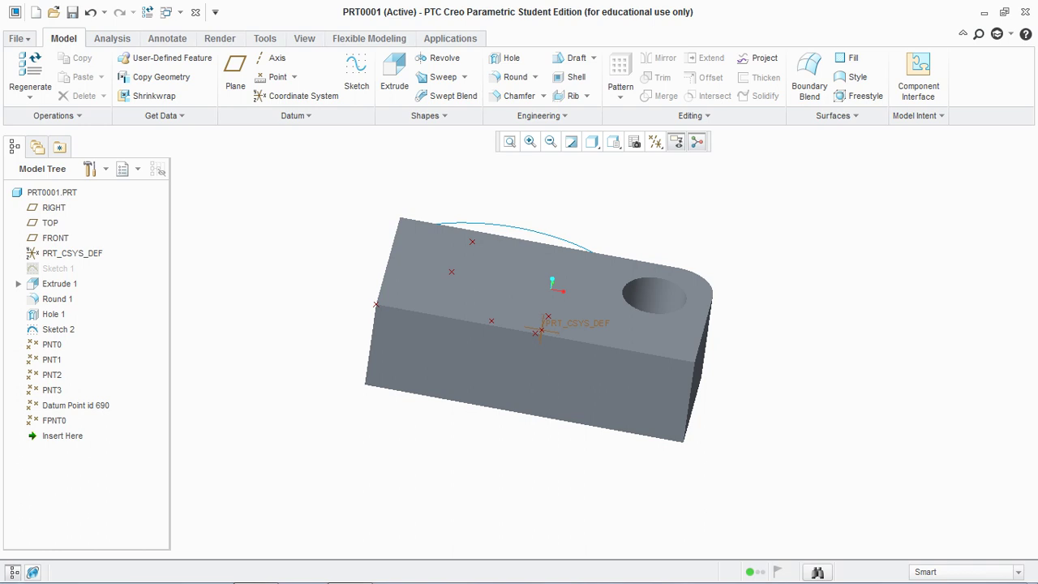
left_click(296, 95)
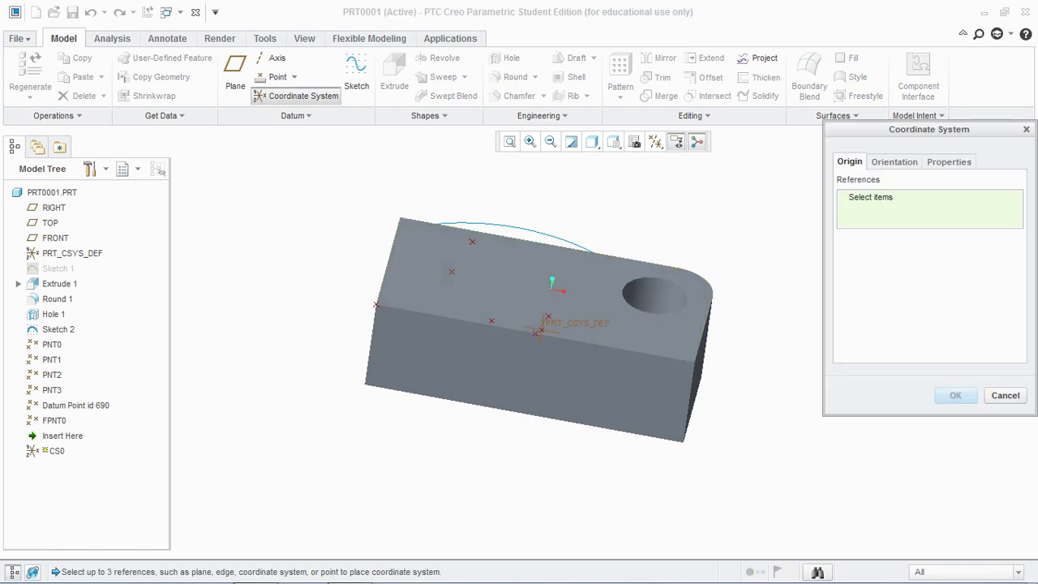
left_click(655, 141)
left_click(690, 161)
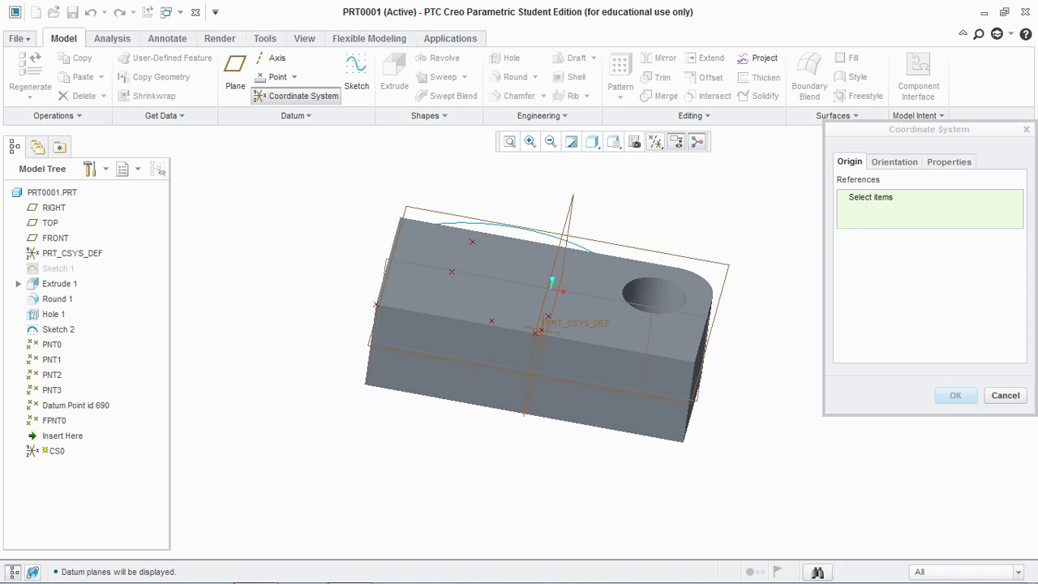
middle_click_drag(559, 324, 527, 315)
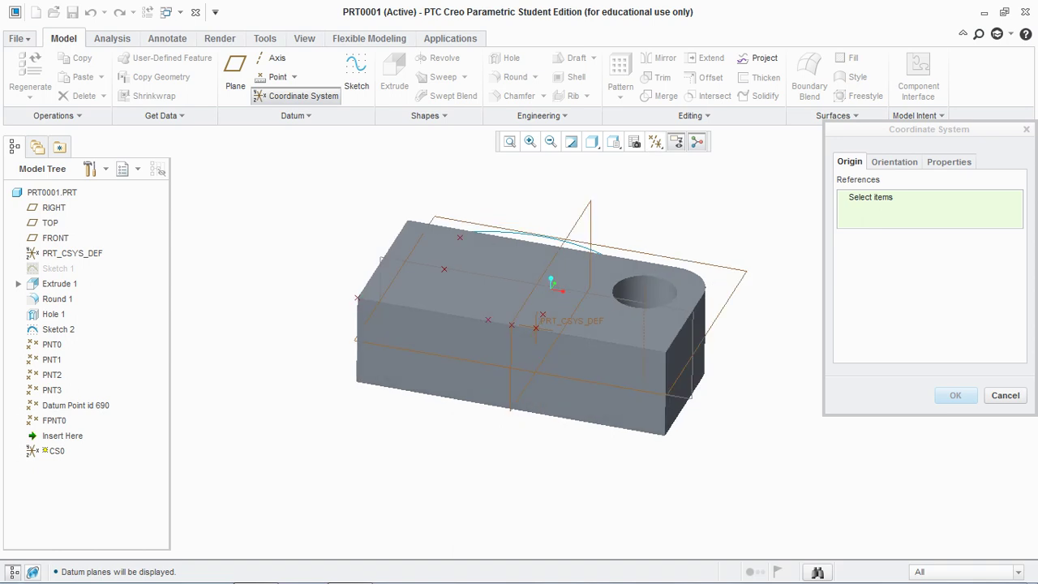
left_click(583, 212)
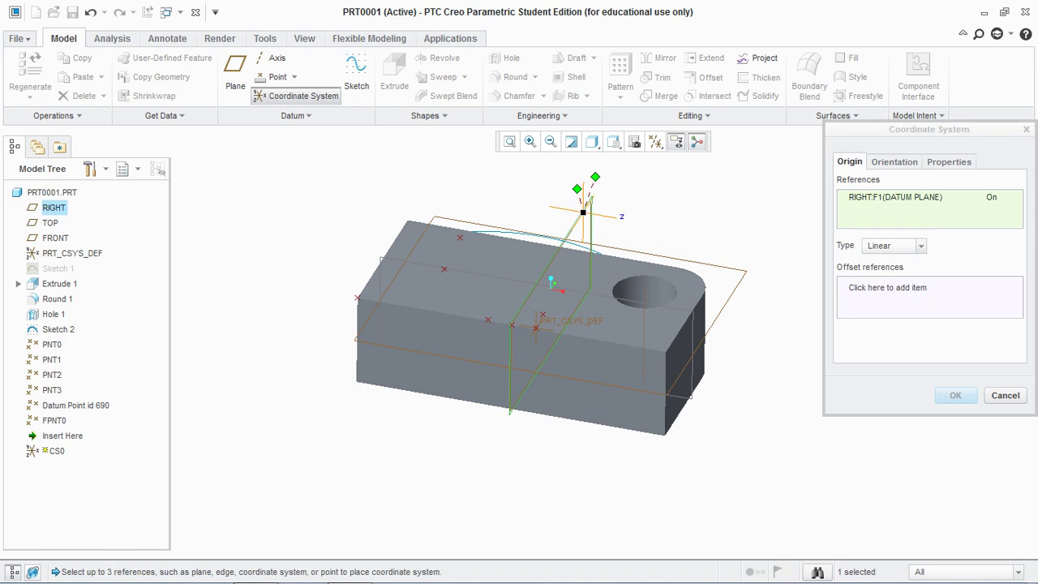
left_click_drag(624, 200, 697, 303)
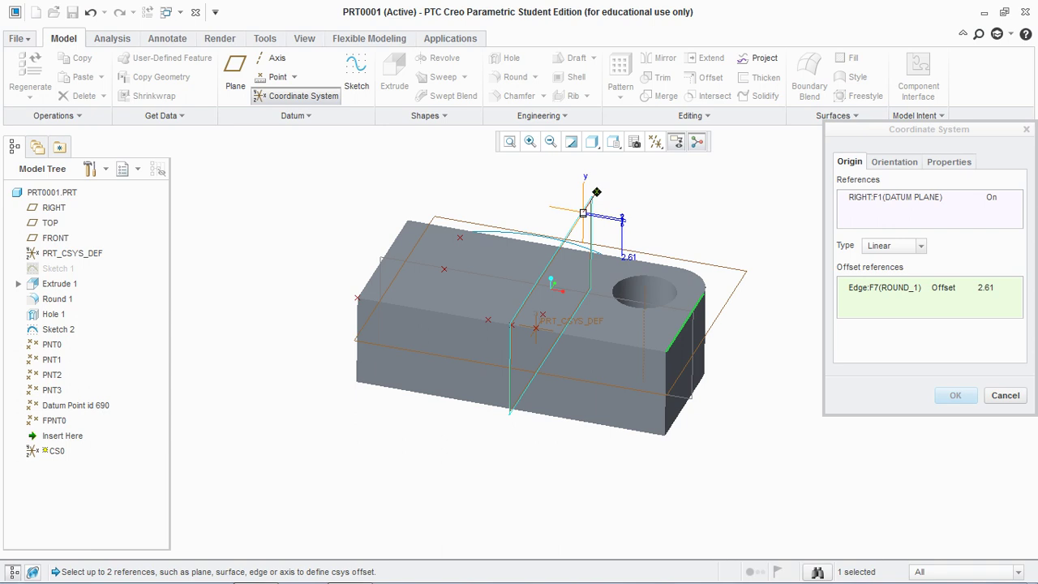
middle_click_drag(527, 365, 430, 357)
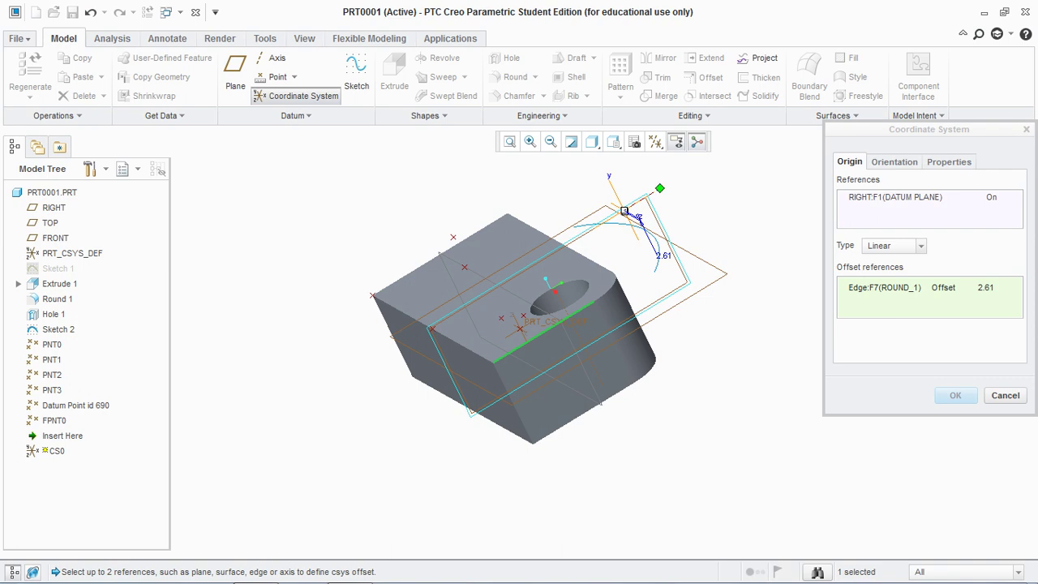
right_click(920, 197)
left_click(943, 207)
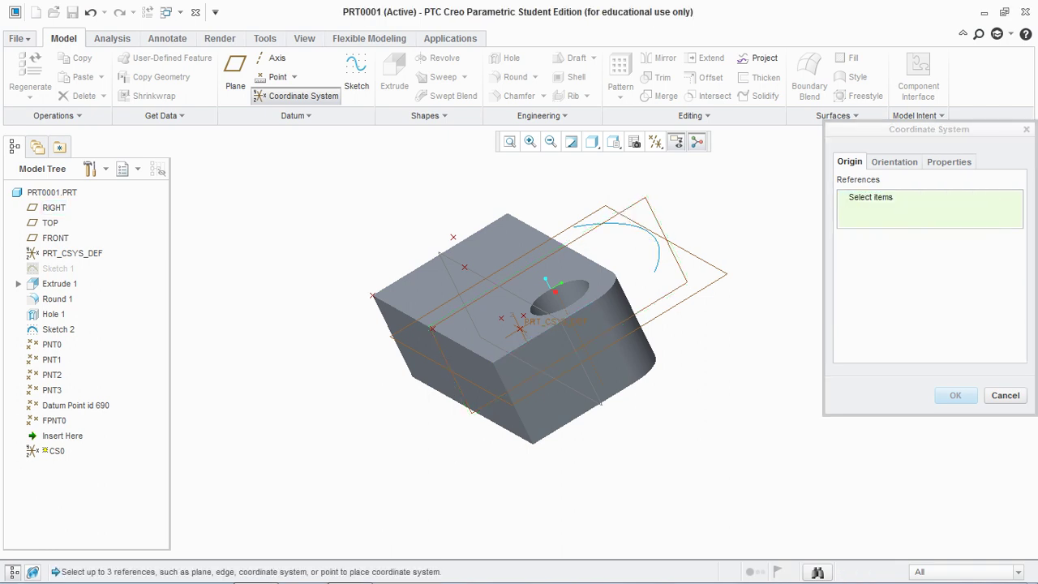
- Place the coordinate system origin on the RIGHT datum plane and reference its first offset to the top edge of the block's square end
middle_click_drag(519, 345, 604, 334)
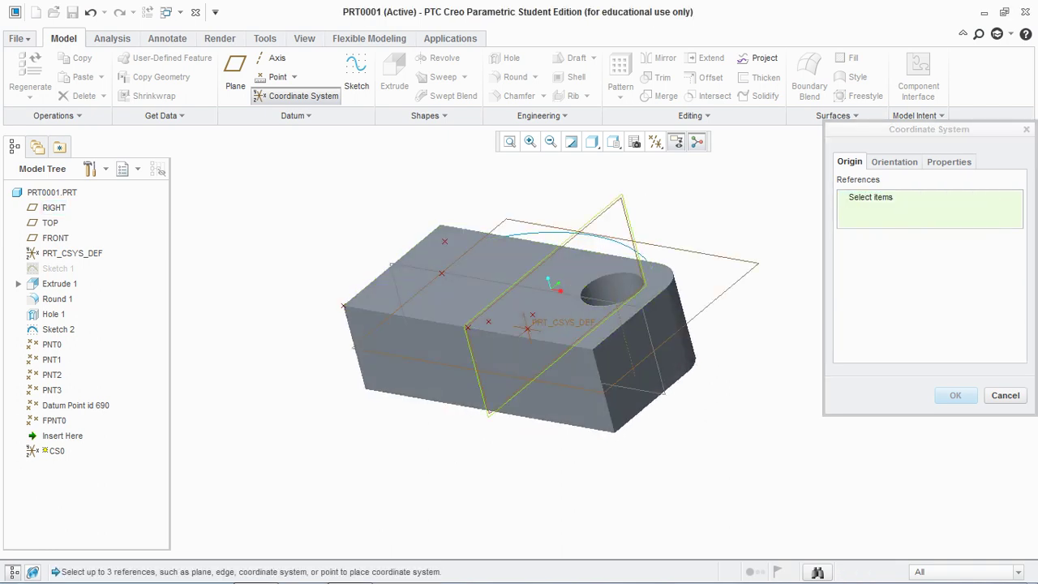
left_click(587, 224)
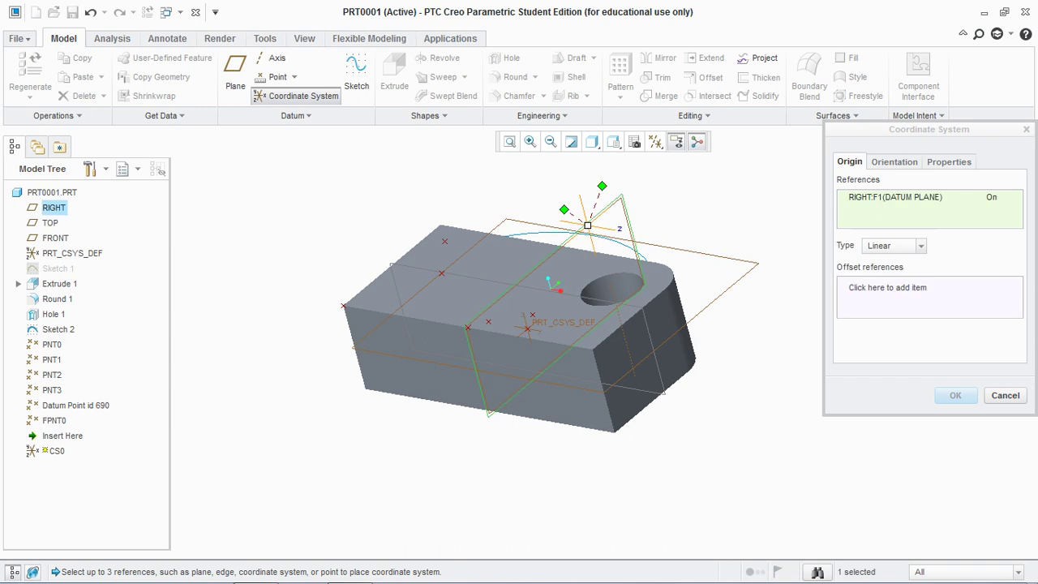
middle_click_drag(588, 224, 649, 208)
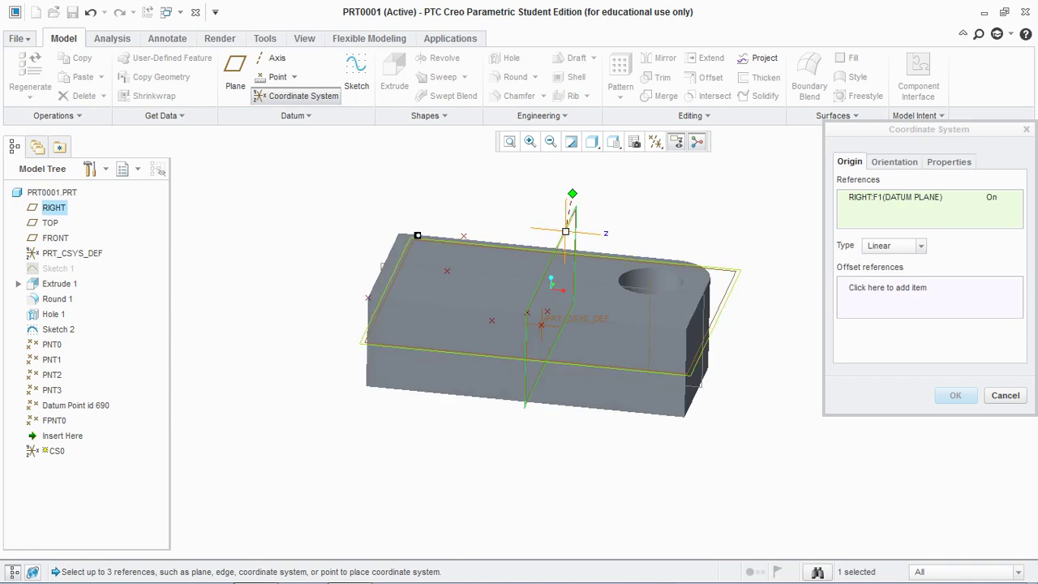
left_click_drag(392, 243, 392, 244)
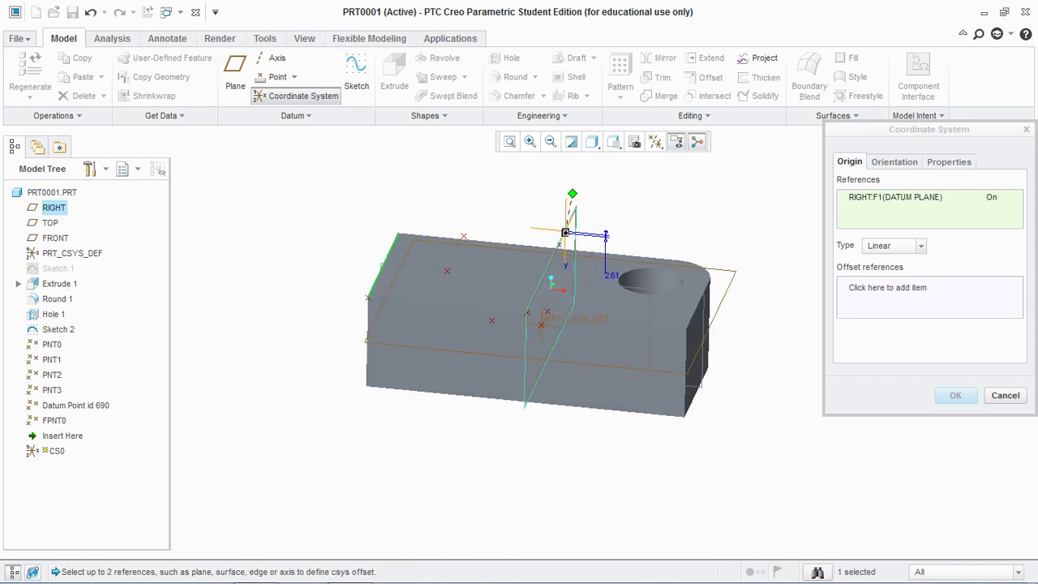
middle_click_drag(392, 244, 284, 211)
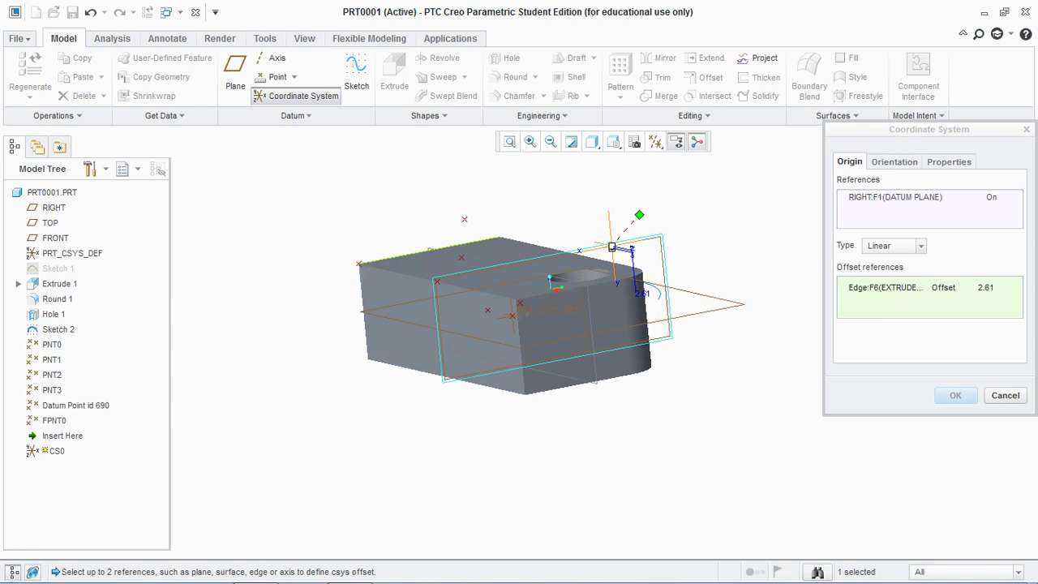
- Reference the origin's second offset to the vertical edge of the rounded corner near the hole
middle_click_drag(613, 248, 482, 264)
left_click_drag(629, 217, 638, 326)
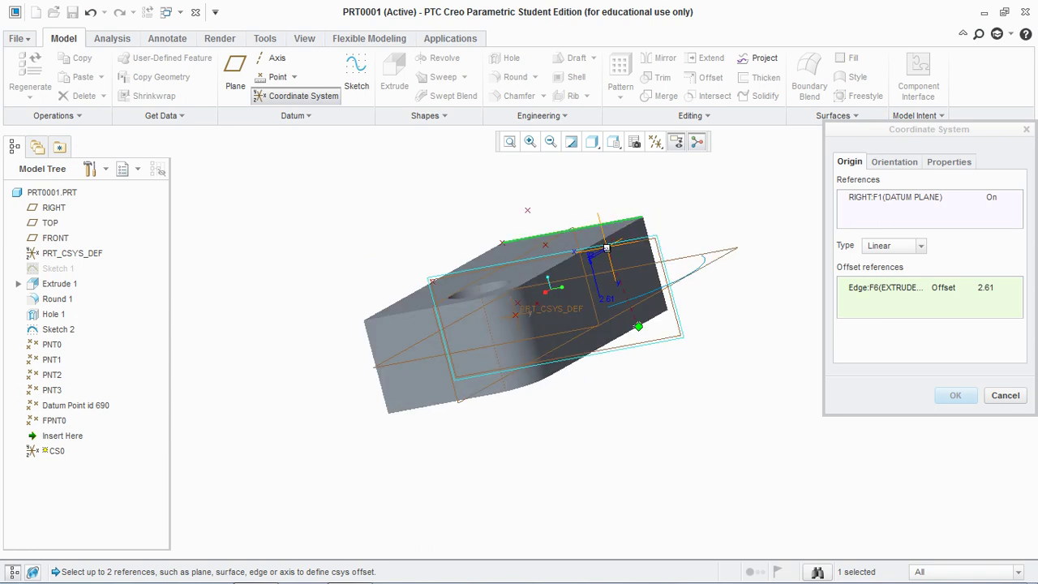
middle_click_drag(638, 326, 722, 328)
left_click_drag(656, 324, 598, 333)
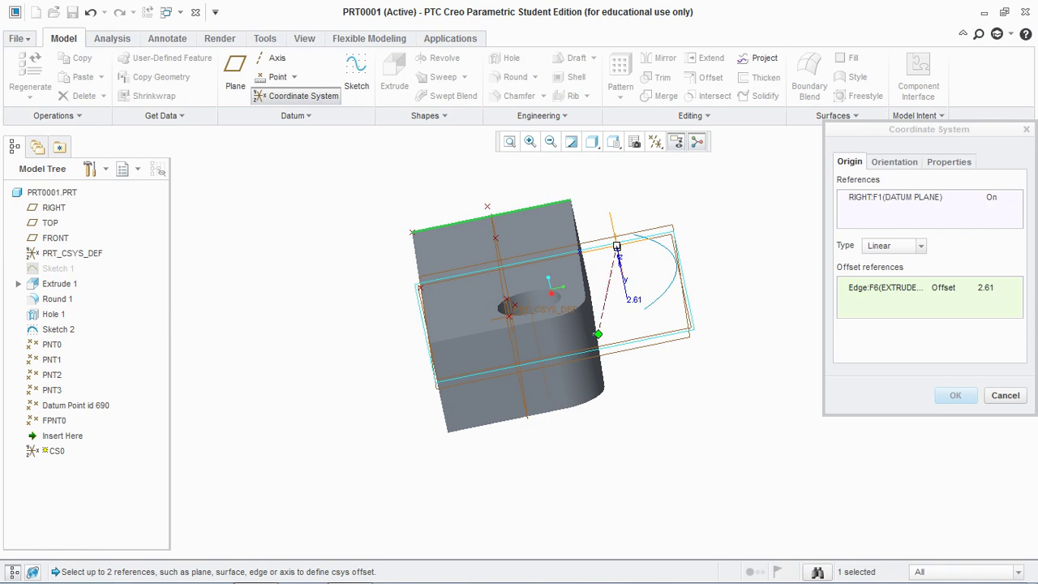
mouse_move(598, 333)
middle_mouse_down()
mouse_move(560, 284)
mouse_move(555, 344)
mouse_move(588, 394)
mouse_move(608, 391)
mouse_move(589, 340)
middle_mouse_up()
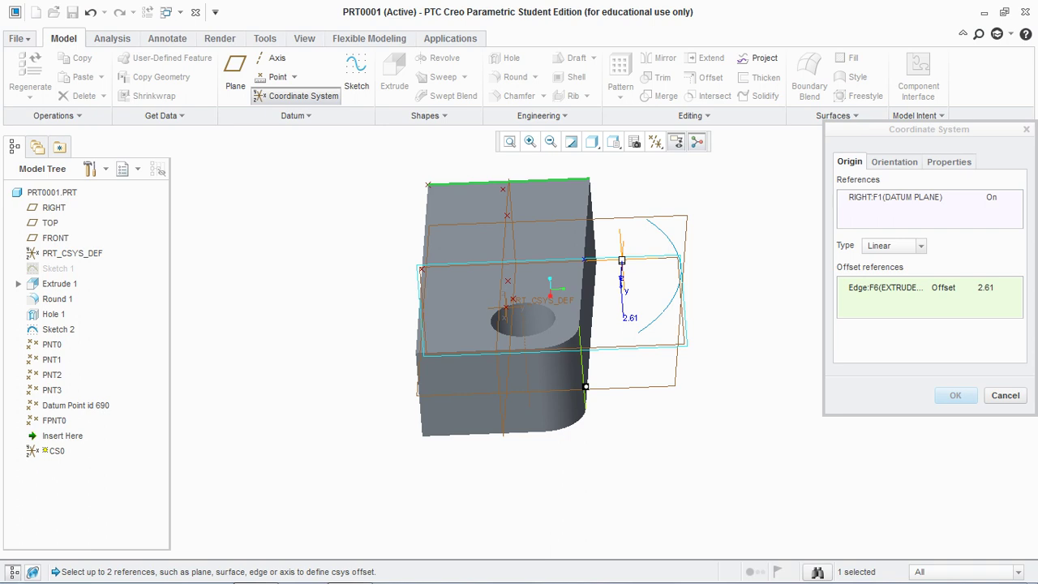
left_click_drag(586, 387, 585, 387)
middle_click_drag(586, 387, 556, 397)
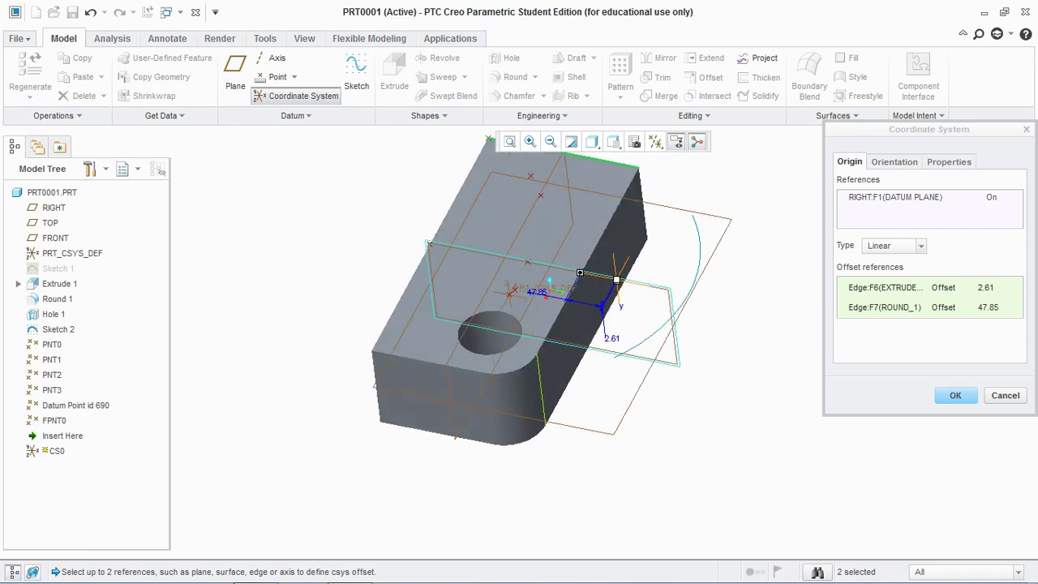
- Set the offsets to 10 from the extrude edge and 60 from the round edge, and finish the coordinate system
double_click(986, 288)
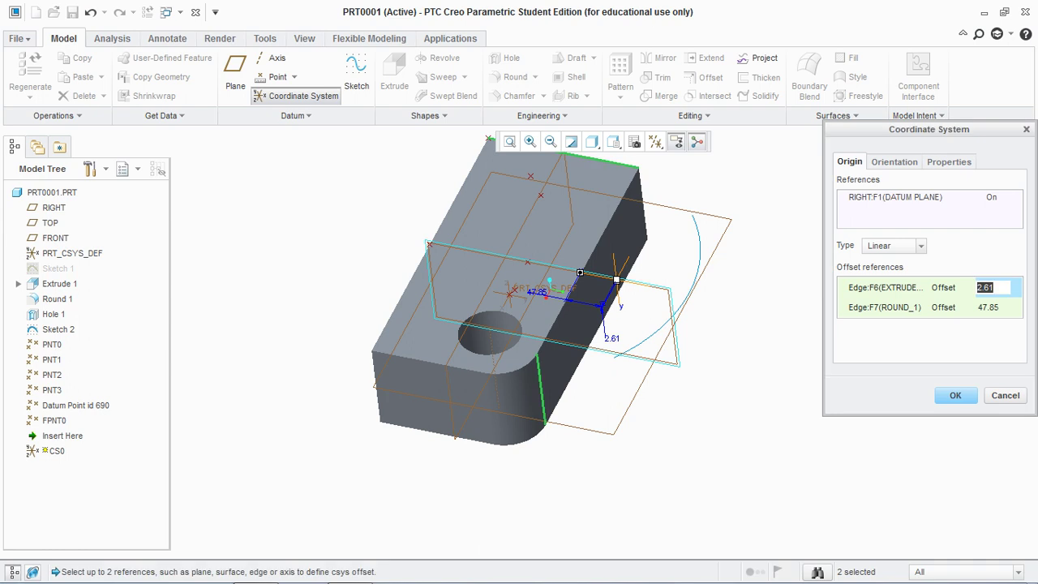
type("10")
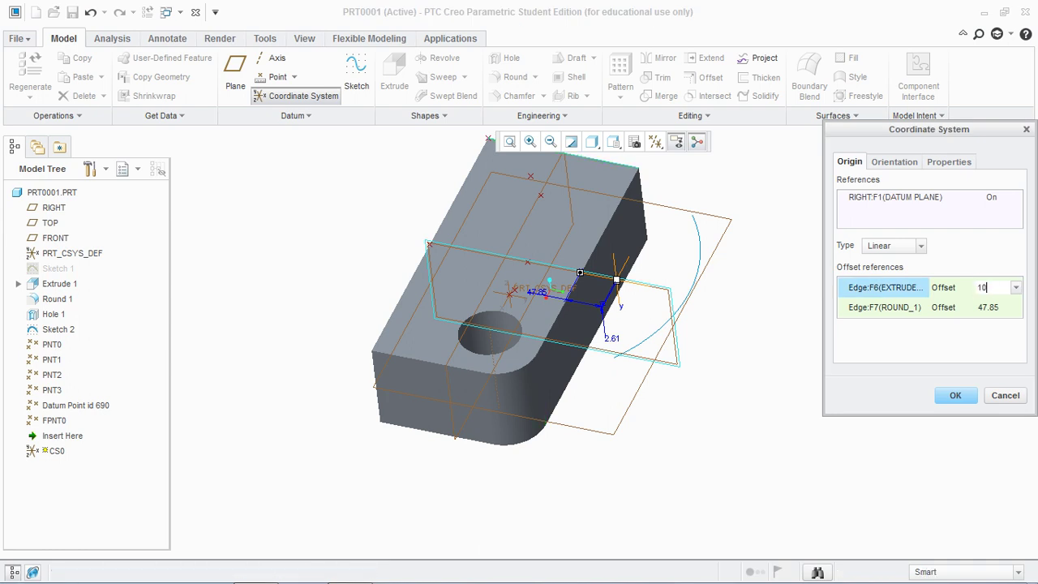
key("Return")
double_click(987, 307)
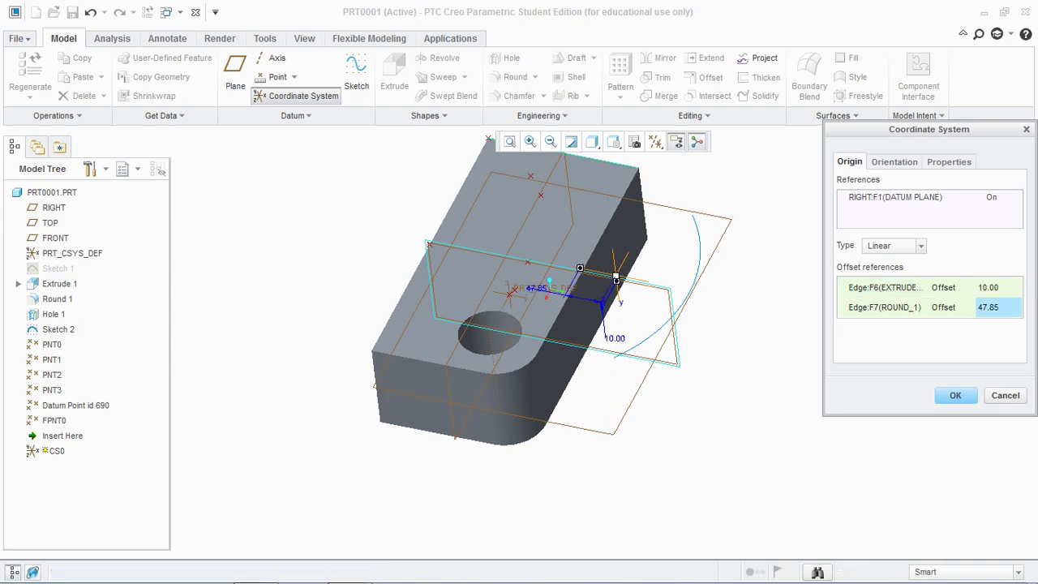
key("BackSpace")
key("BackSpace")
key("BackSpace")
key("BackSpace")
key("BackSpace")
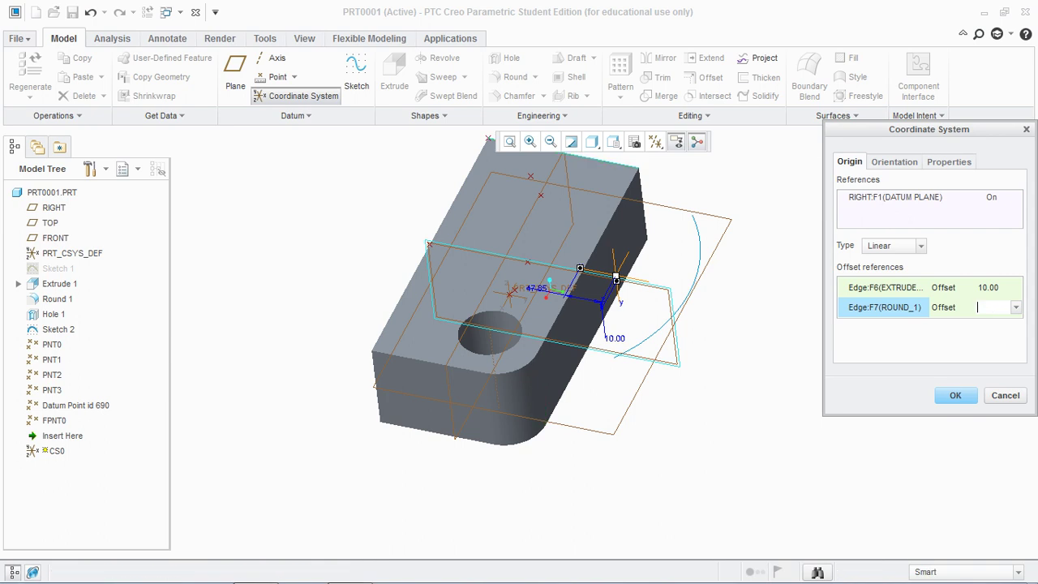
type("60")
key("Return")
left_click(955, 395)
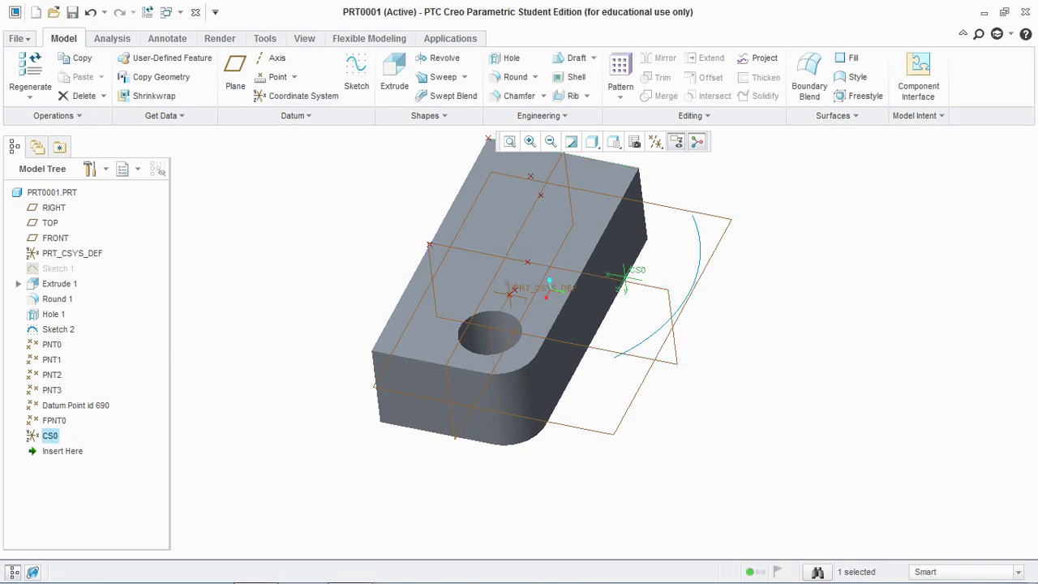
- Examine where the new coordinate system lies relative to the block and the datum planes
left_click(754, 405)
middle_click_drag(729, 406, 770, 340)
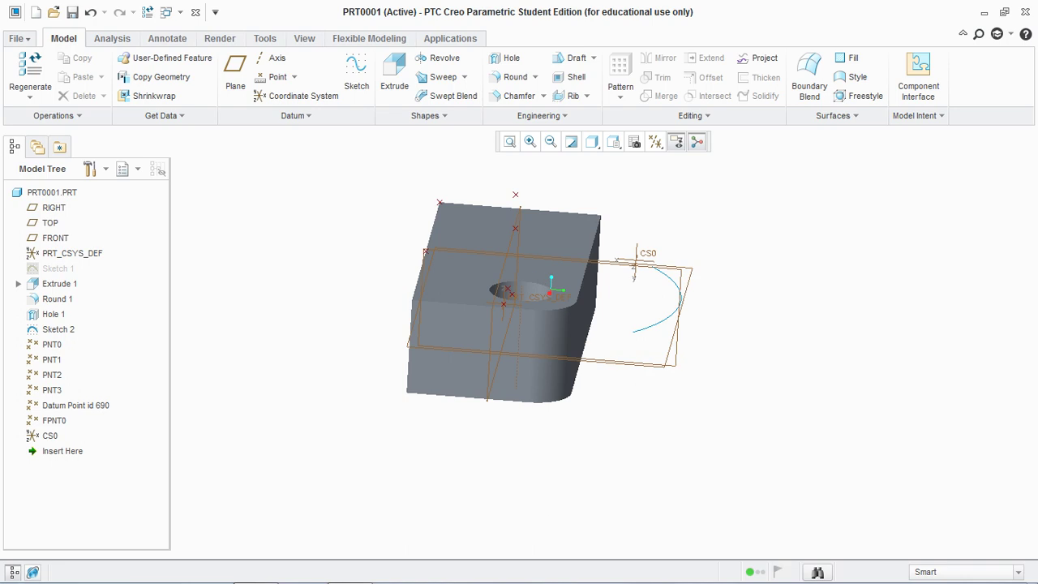
scroll(629, 261, "down", 3)
scroll(779, 259, "up", 3)
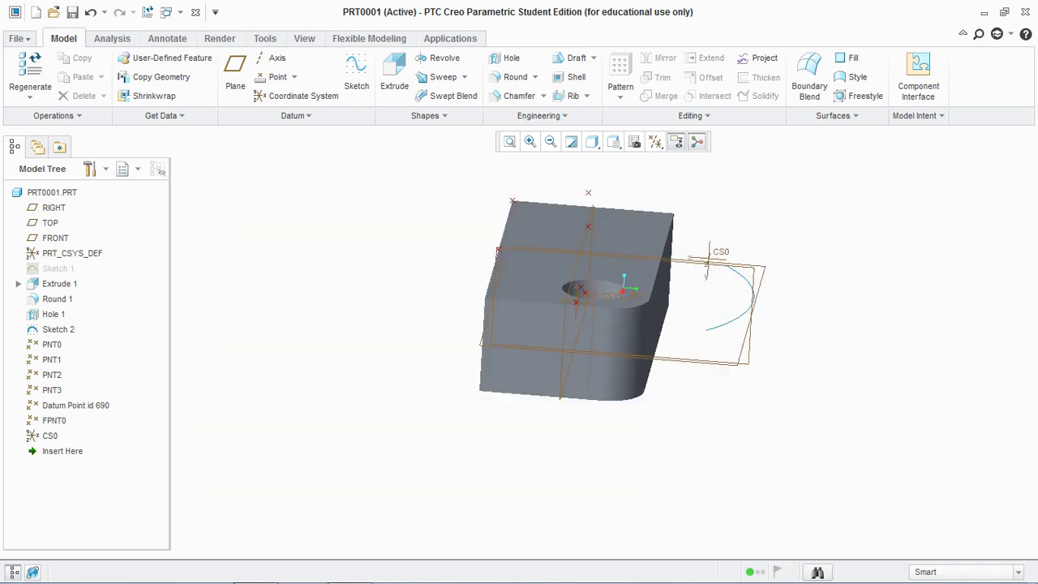
scroll(763, 247, "down", 2)
scroll(849, 271, "up", 2)
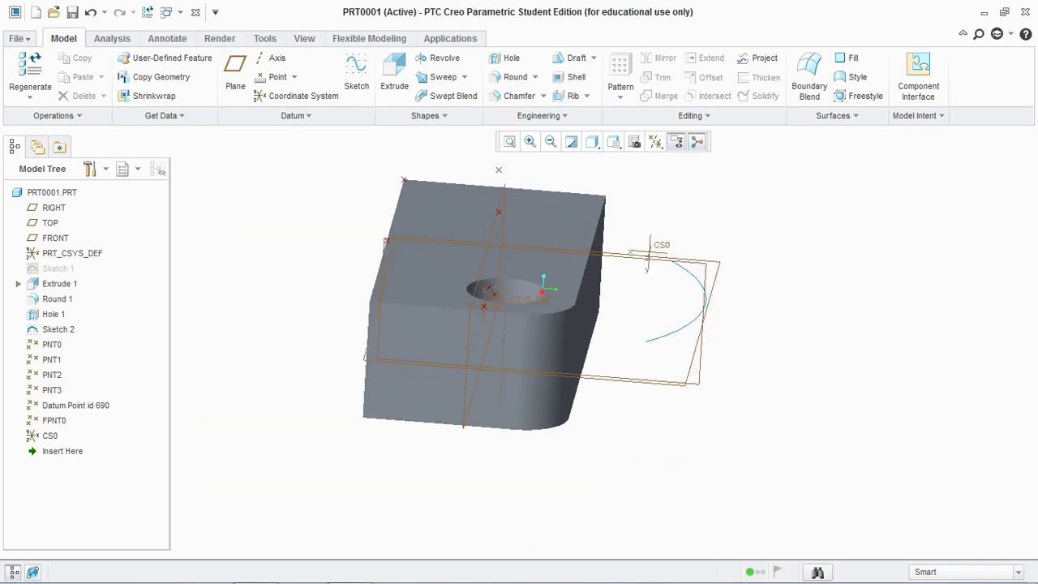
scroll(833, 359, "down", 3)
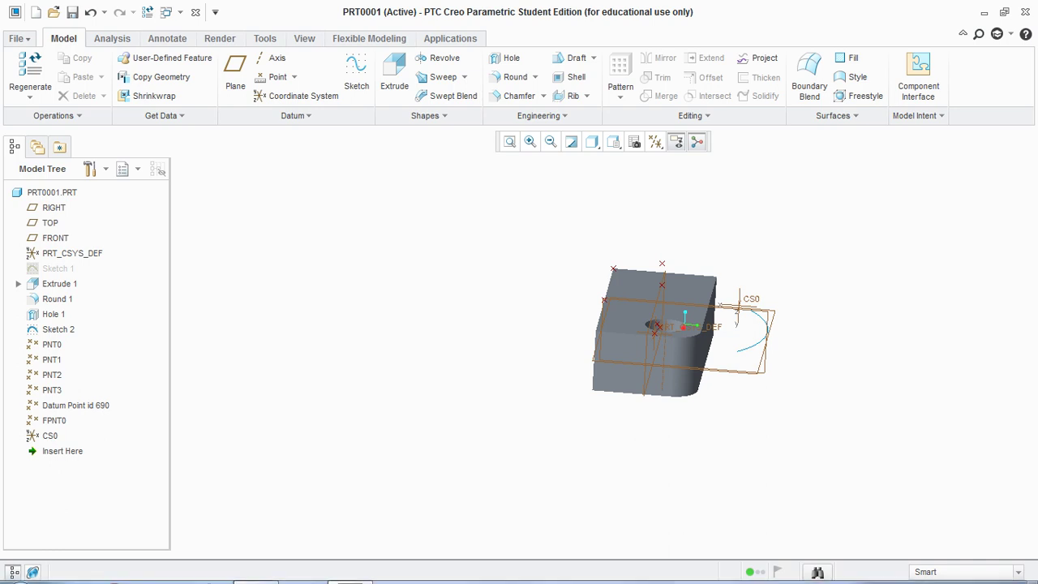
left_click(880, 569)
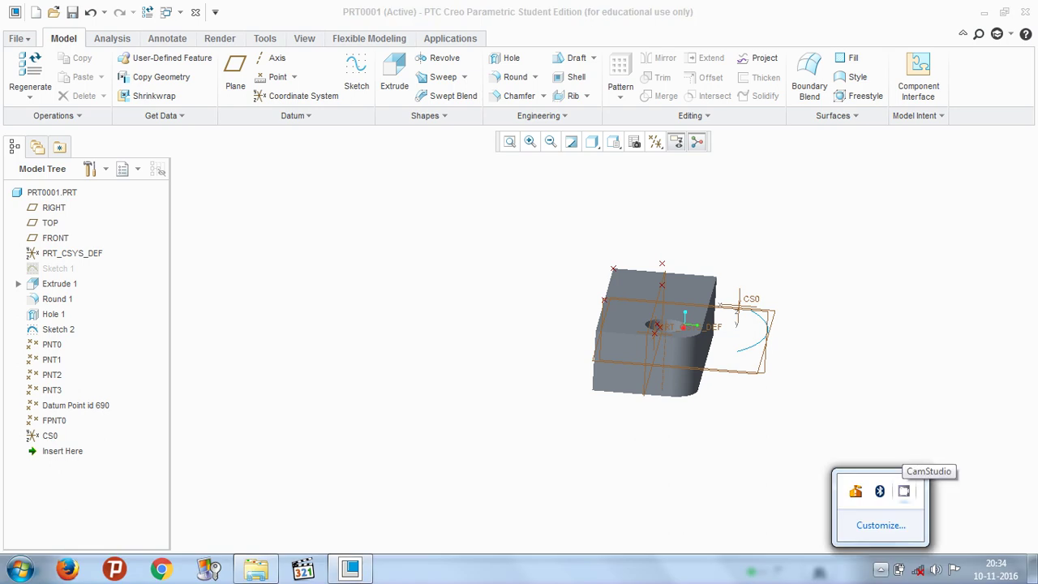
left_click(904, 490)
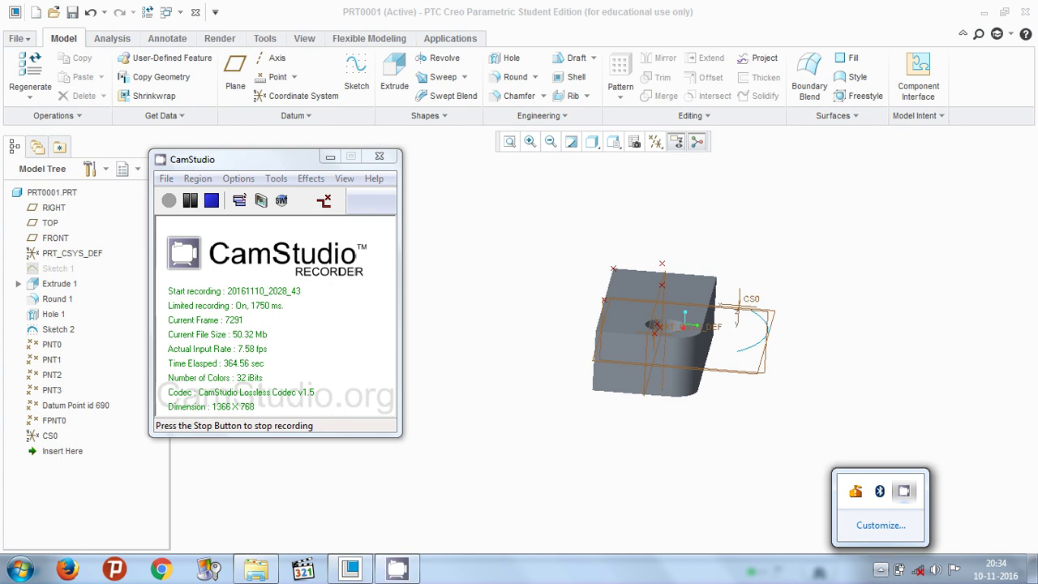